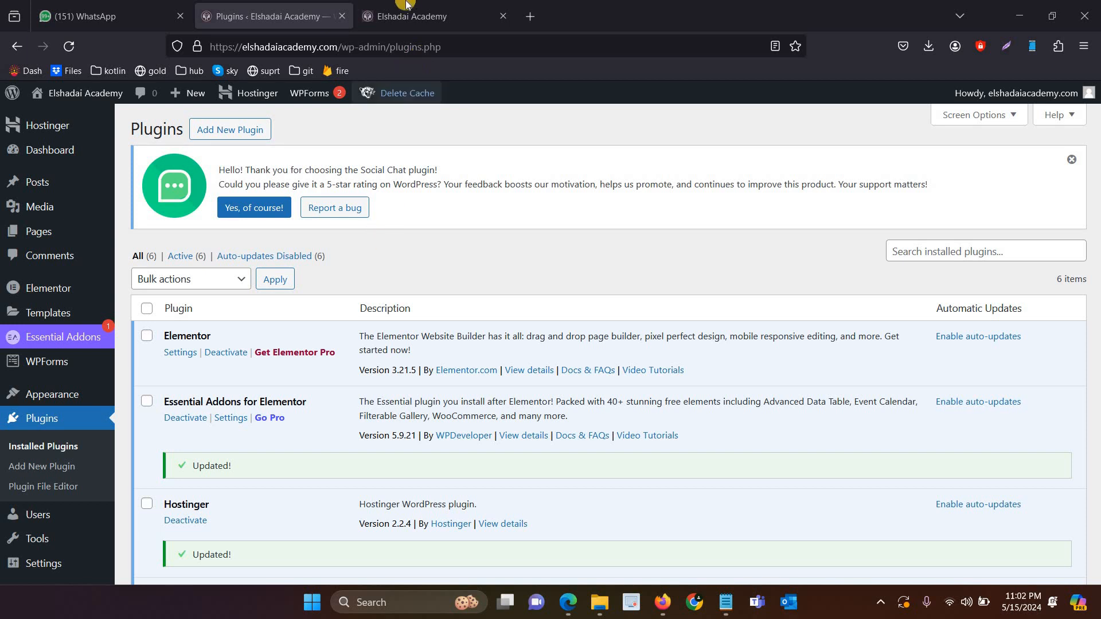
Look over the Elshadai Academy homepage and its web address, and return to the WordPress plugins page.
{"action": "left_click", "coordinate": [367, 20]}
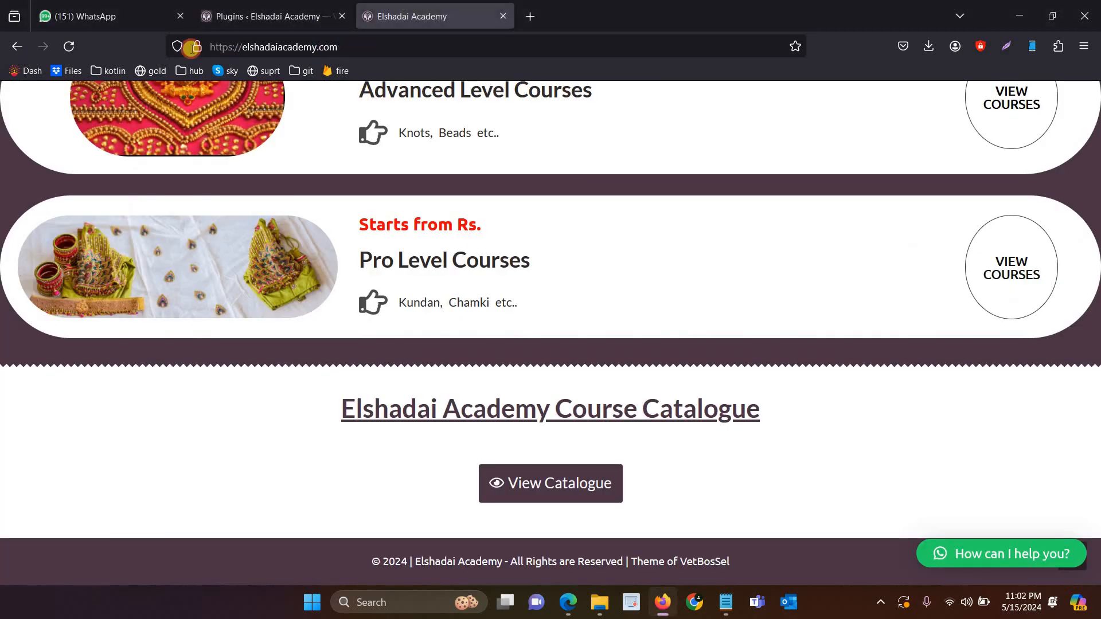
{"action": "left_click", "coordinate": [183, 45]}
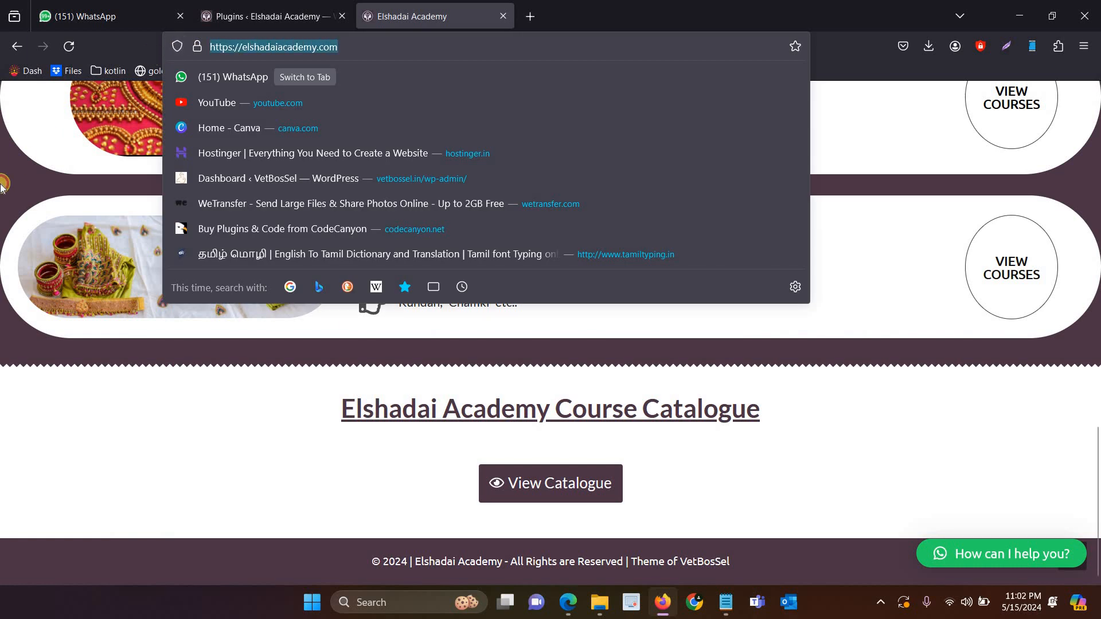
{"action": "left_click", "coordinate": [153, 152]}
{"action": "scroll", "coordinate": [233, 249], "scroll_direction": "up", "scroll_amount": 10}
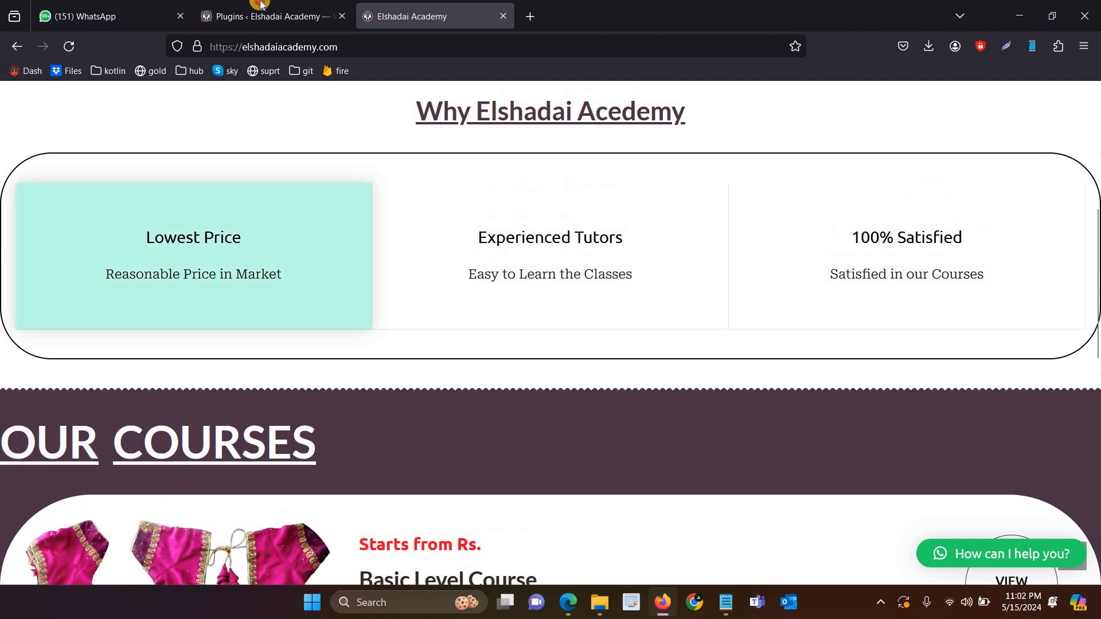
{"action": "left_click", "coordinate": [261, 11]}
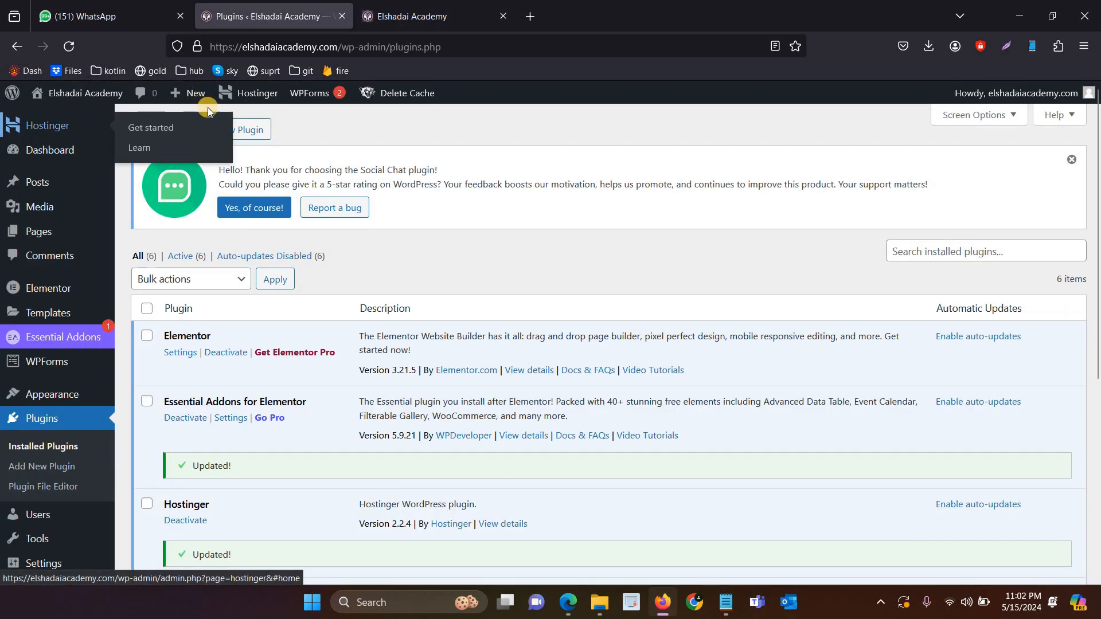
Open hostinger.in in a new browser tab.
{"action": "left_click", "coordinate": [530, 16]}
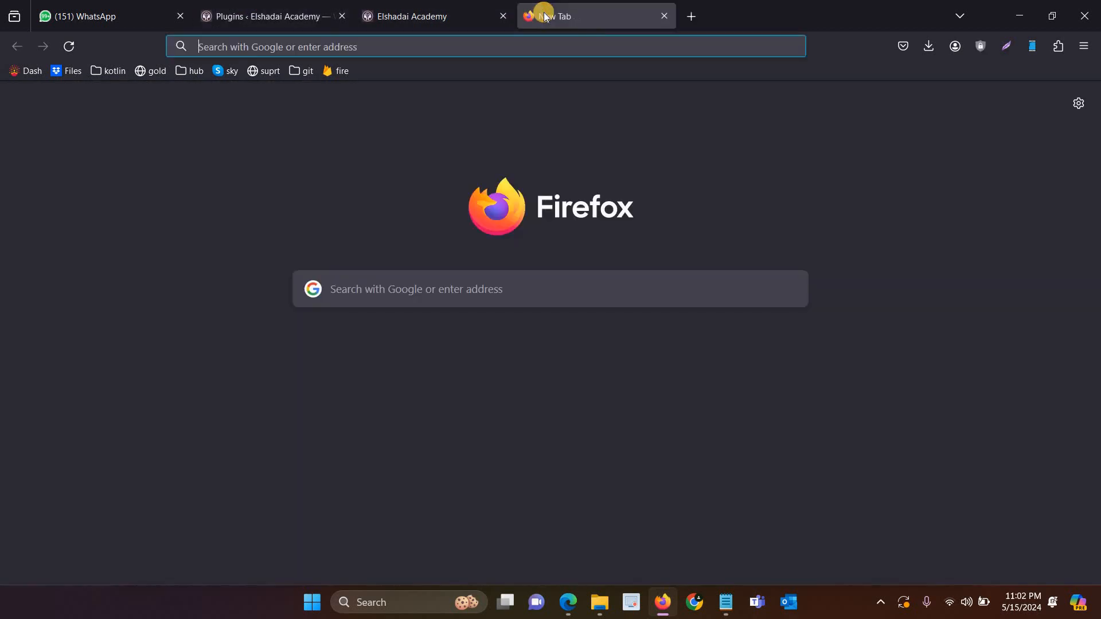
{"action": "type", "text": "hostinger.in/"}
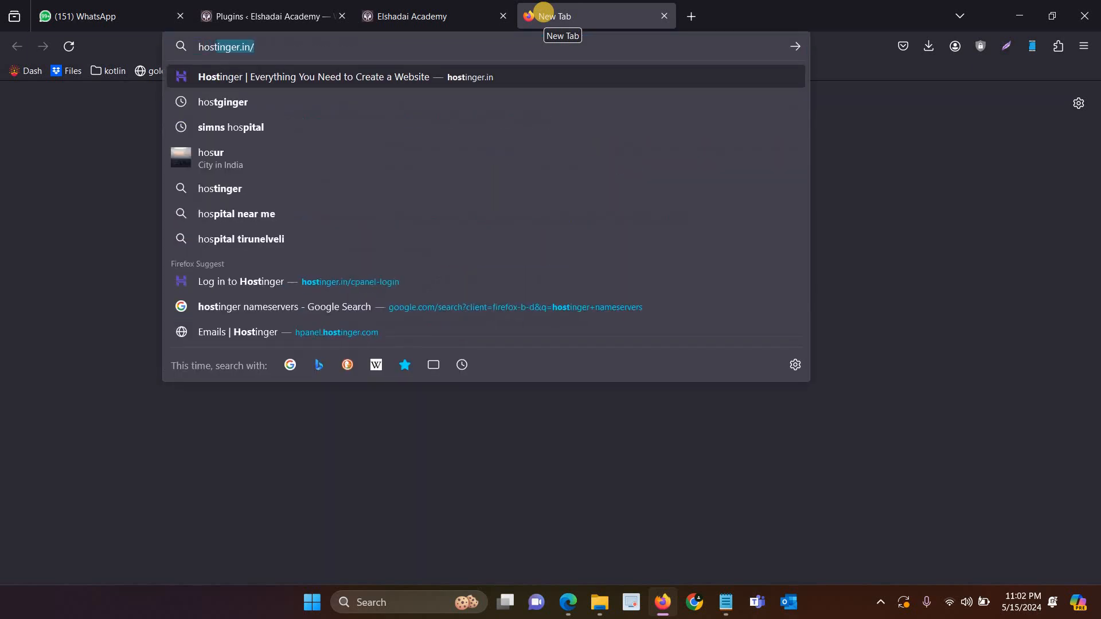
{"action": "key", "text": "Return"}
Check the Elshadai Academy site's address and open the Web Hosting page on the Hostinger site.
{"action": "left_click", "coordinate": [360, 18]}
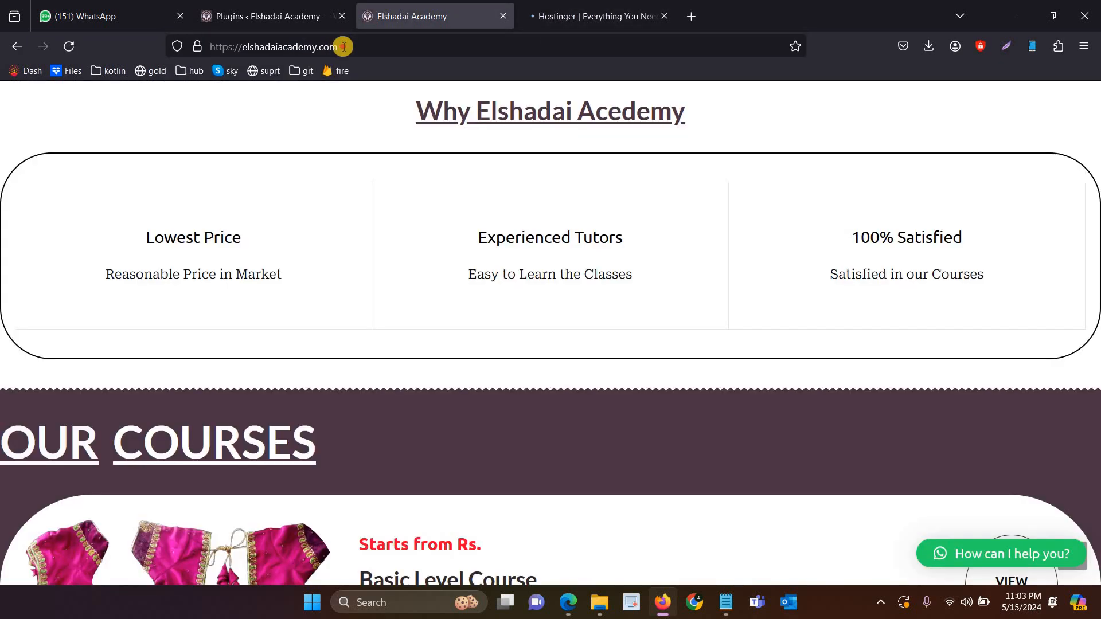
{"action": "left_click", "coordinate": [240, 46]}
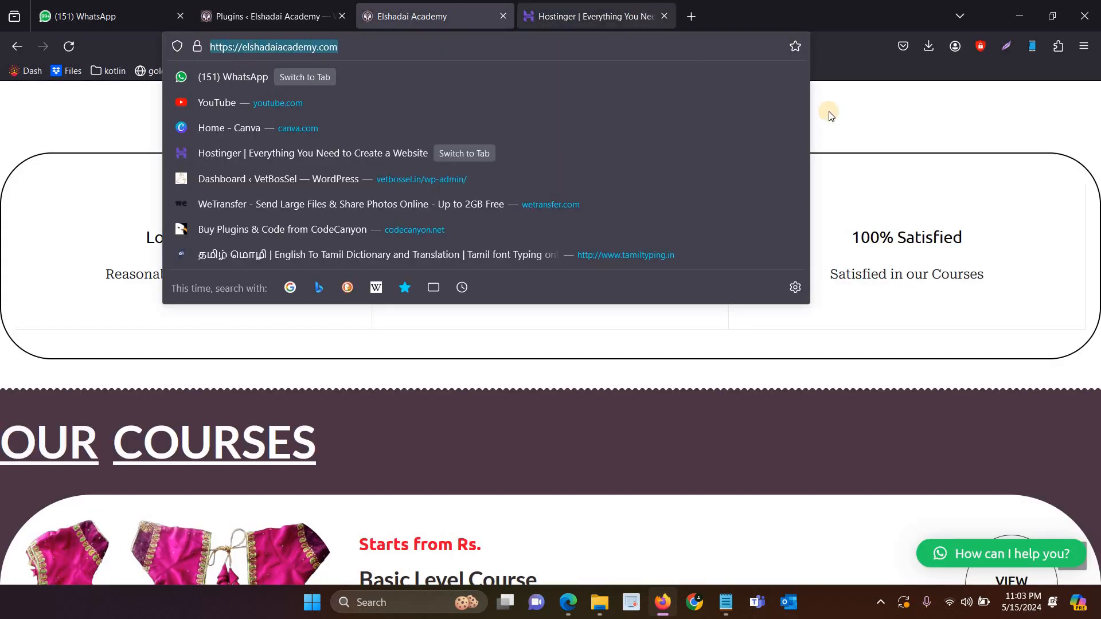
{"action": "left_click", "coordinate": [650, 13]}
{"action": "mouse_move", "coordinate": [851, 117]}
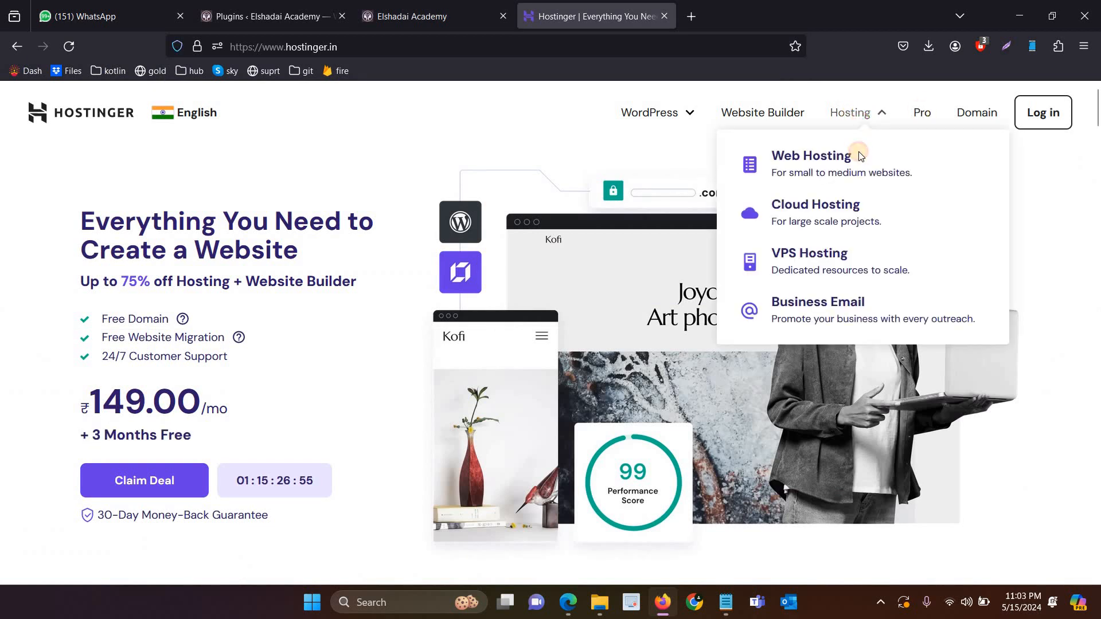
{"action": "left_click", "coordinate": [819, 152]}
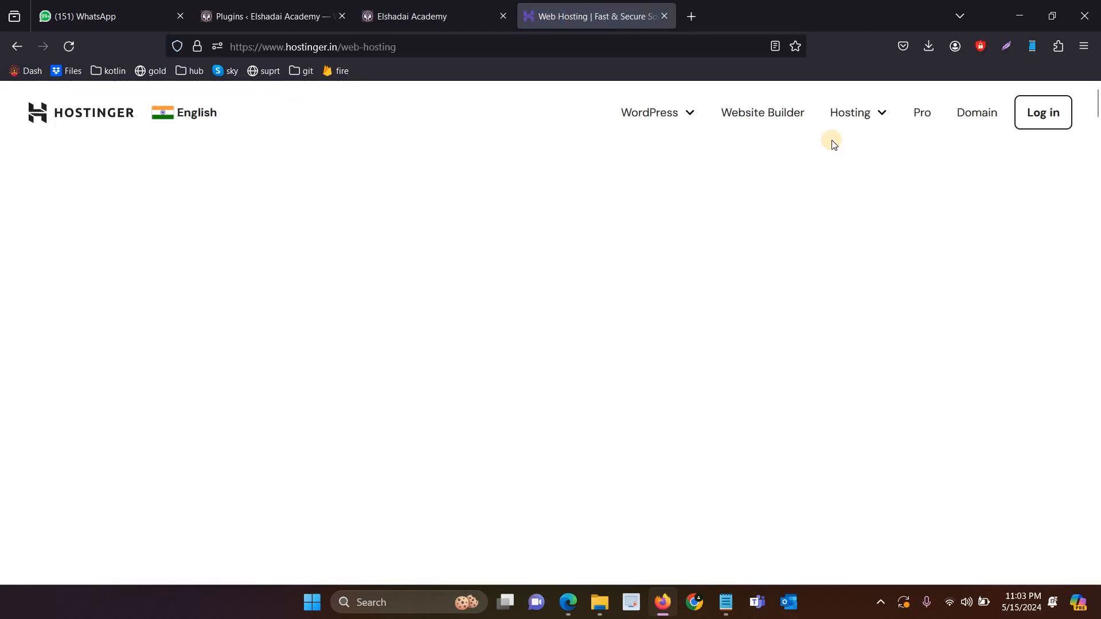
Highlight the domain name elshadaiacademy in the academy site's address.
{"action": "left_click", "coordinate": [411, 8]}
{"action": "left_click", "coordinate": [255, 52]}
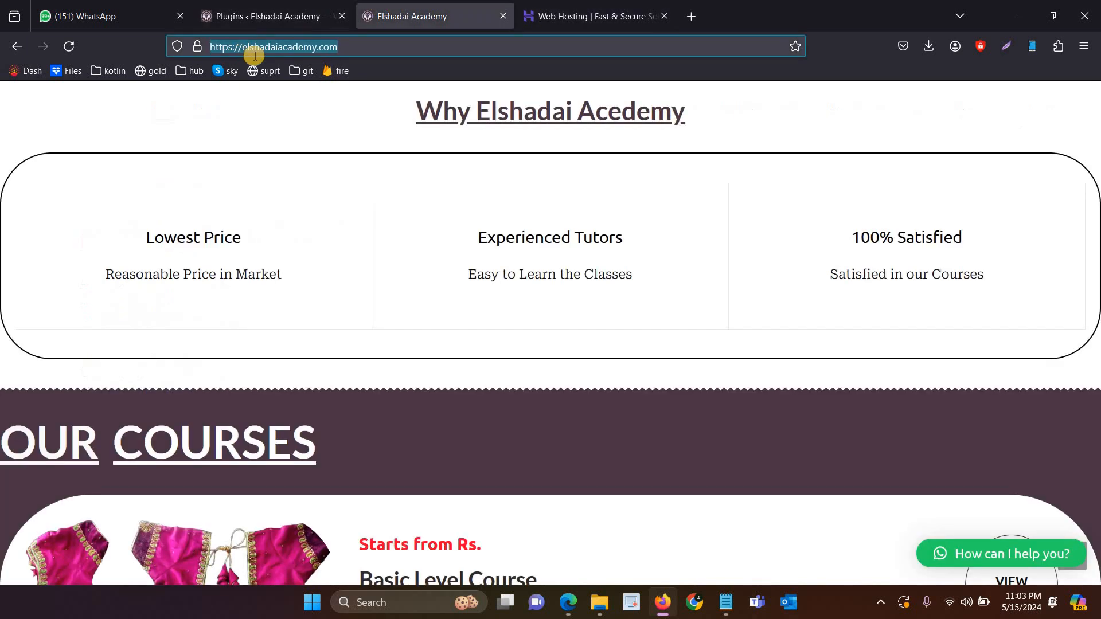
{"action": "double_click", "coordinate": [279, 50]}
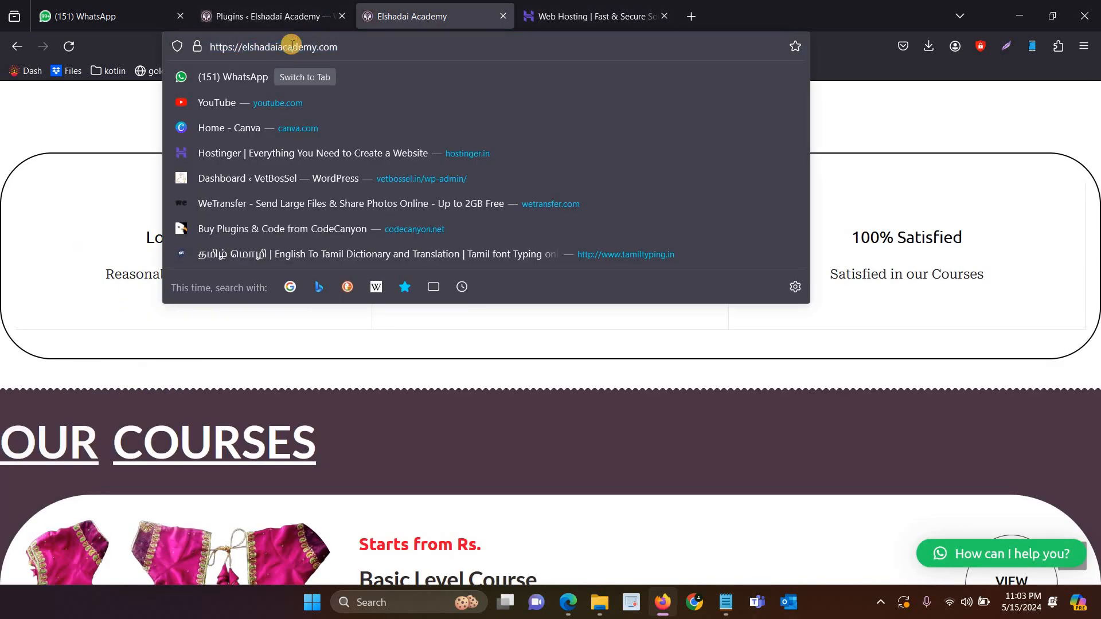
Examine Hostinger's web hosting plans and highlight the domain in the page's address.
{"action": "key", "text": "ctrl+Tab"}
{"action": "scroll", "coordinate": [650, 317], "scroll_direction": "down", "scroll_amount": 5}
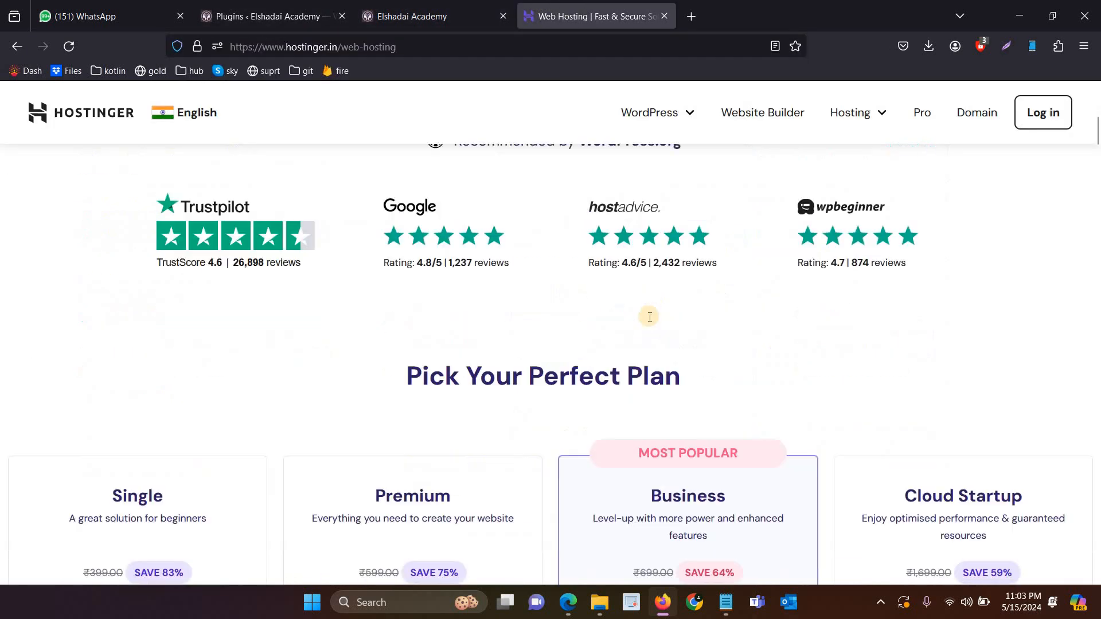
{"action": "scroll", "coordinate": [648, 316], "scroll_direction": "down", "scroll_amount": 10}
{"action": "scroll", "coordinate": [499, 213], "scroll_direction": "up", "scroll_amount": 4}
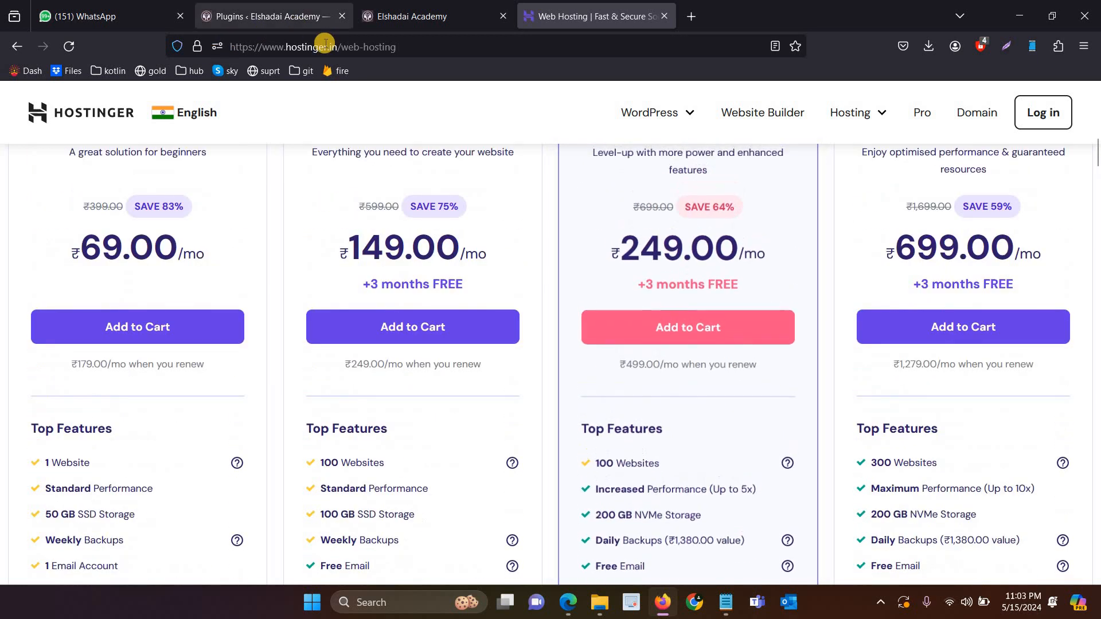
{"action": "left_click", "coordinate": [262, 46]}
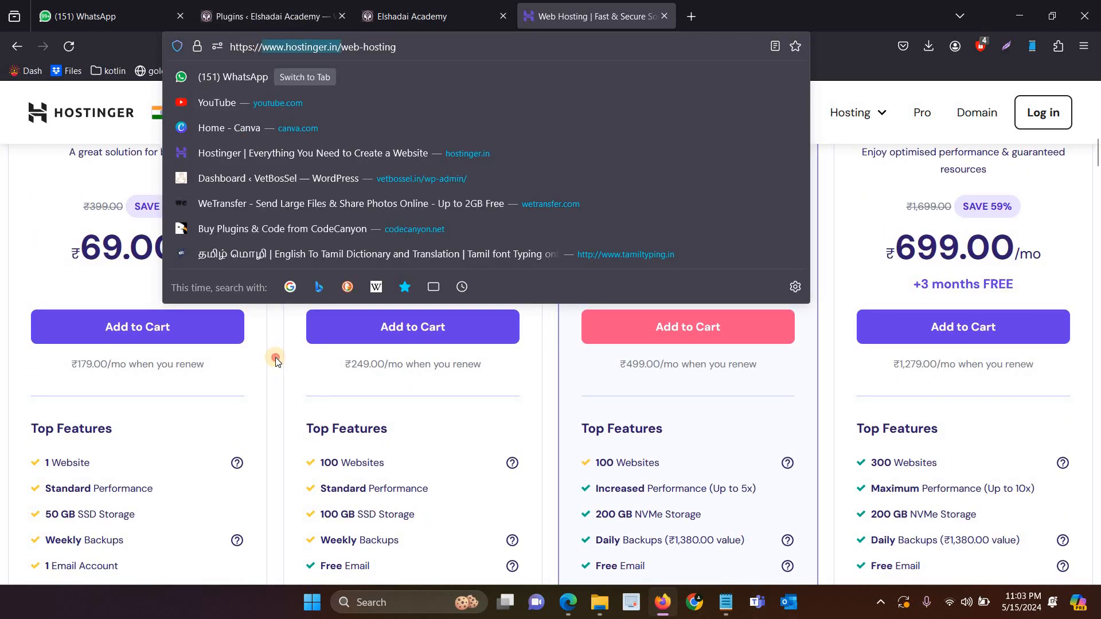
{"action": "left_click", "coordinate": [370, 351]}
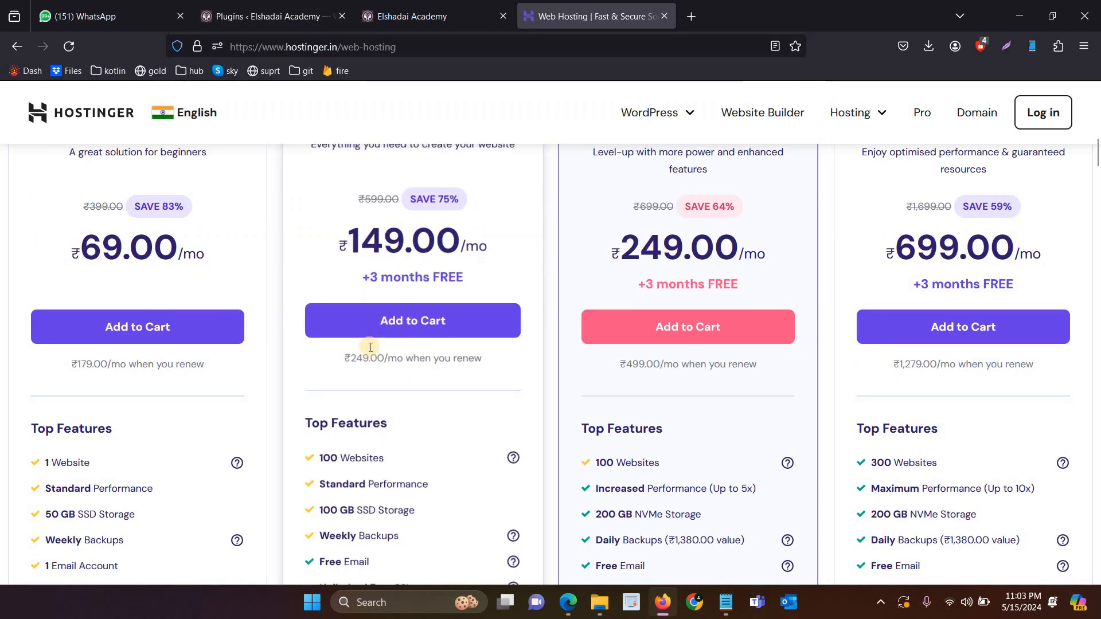
Examine the Premium plan's price and features, highlighting its Free Domain offer, and refer back to the Elshadai Academy site.
{"action": "left_click", "coordinate": [407, 5]}
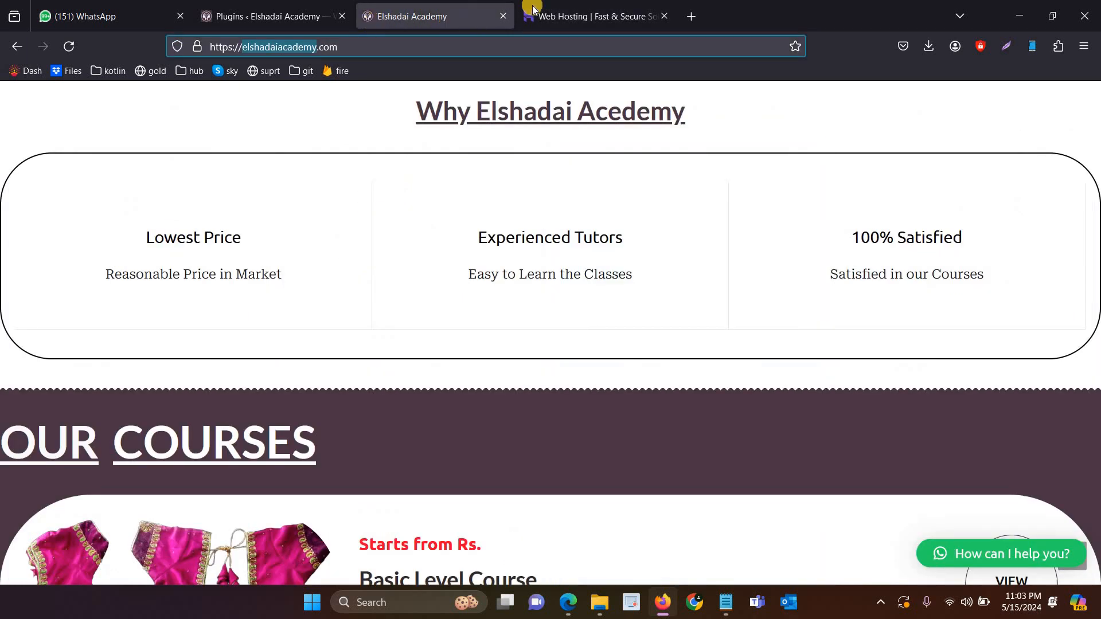
{"action": "left_click", "coordinate": [520, 18]}
{"action": "scroll", "coordinate": [388, 390], "scroll_direction": "down", "scroll_amount": 5}
{"action": "scroll", "coordinate": [386, 385], "scroll_direction": "up", "scroll_amount": 5}
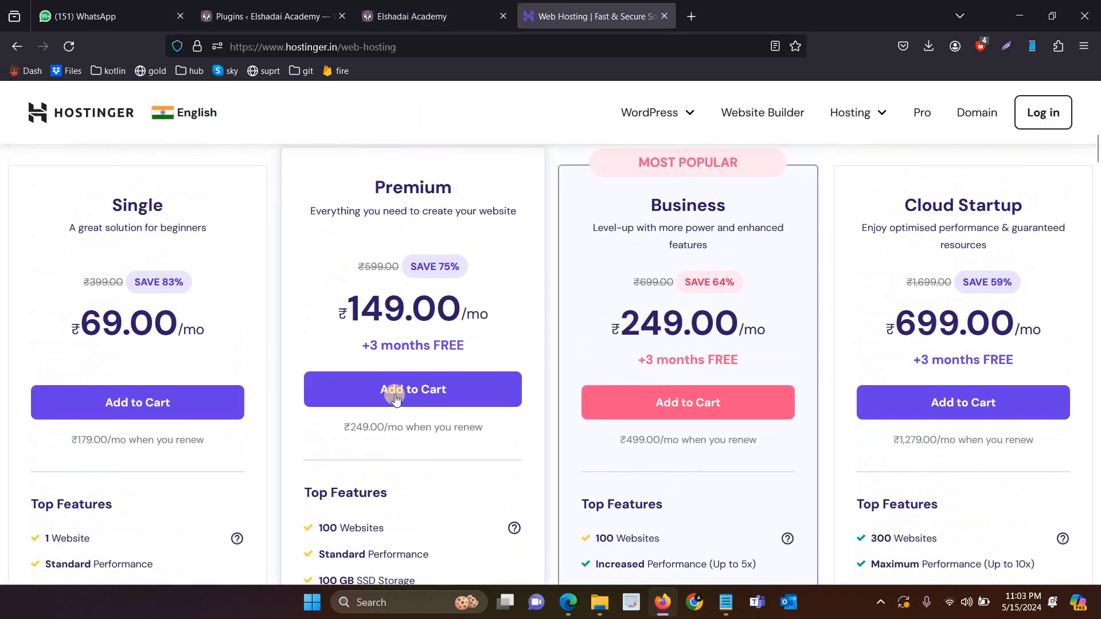
{"action": "scroll", "coordinate": [325, 351], "scroll_direction": "down", "scroll_amount": 5}
{"action": "scroll", "coordinate": [325, 351], "scroll_direction": "down", "scroll_amount": 2}
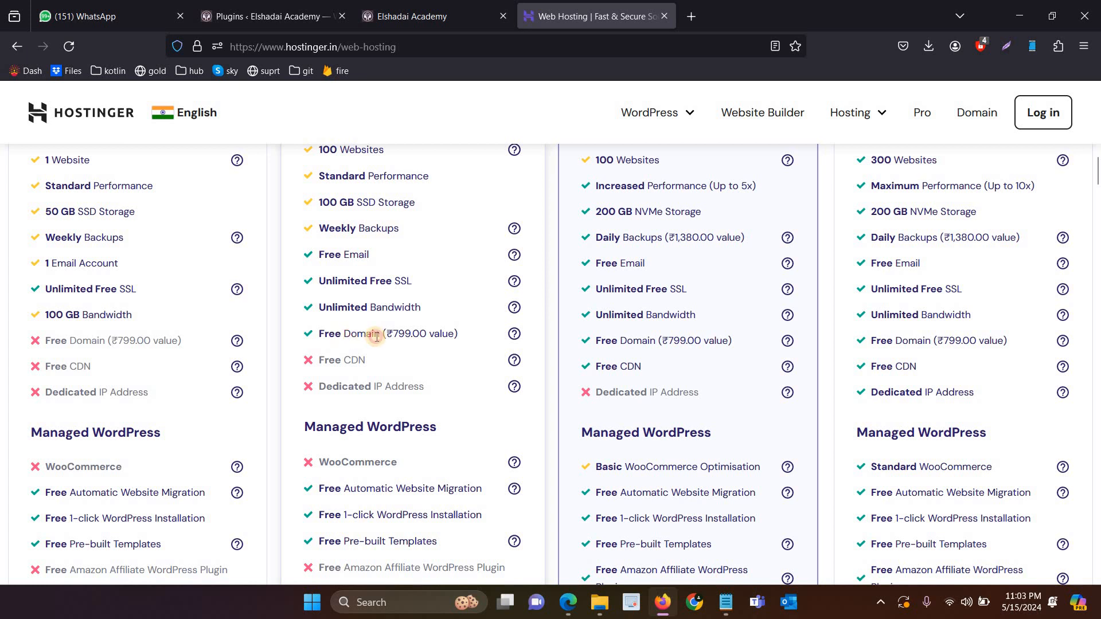
{"action": "scroll", "coordinate": [397, 347], "scroll_direction": "up", "scroll_amount": 5}
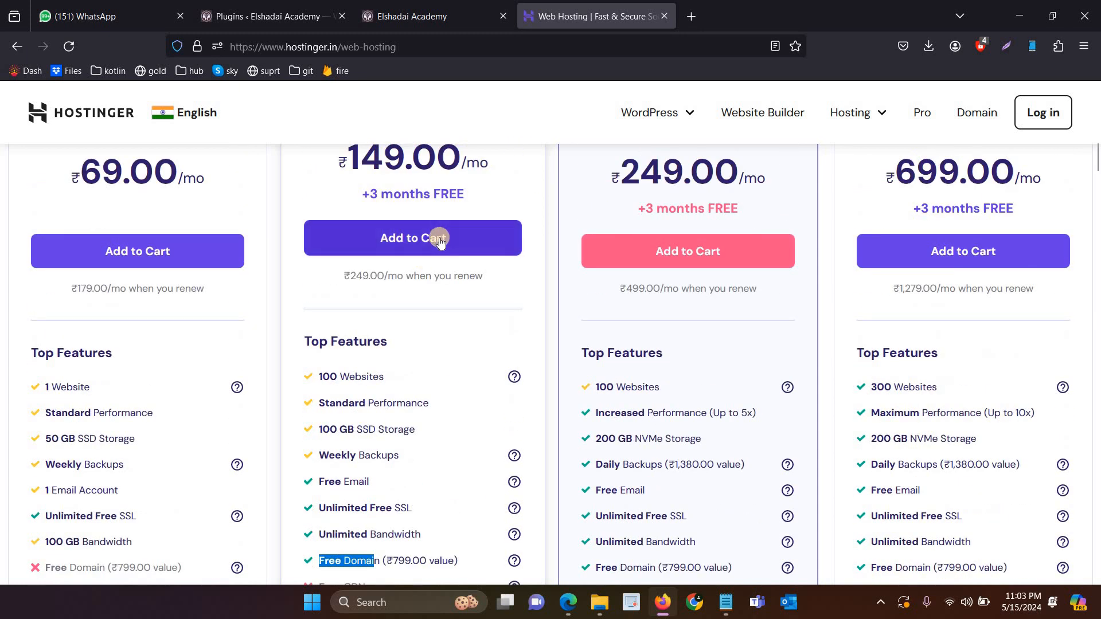
{"action": "left_click", "coordinate": [413, 16]}
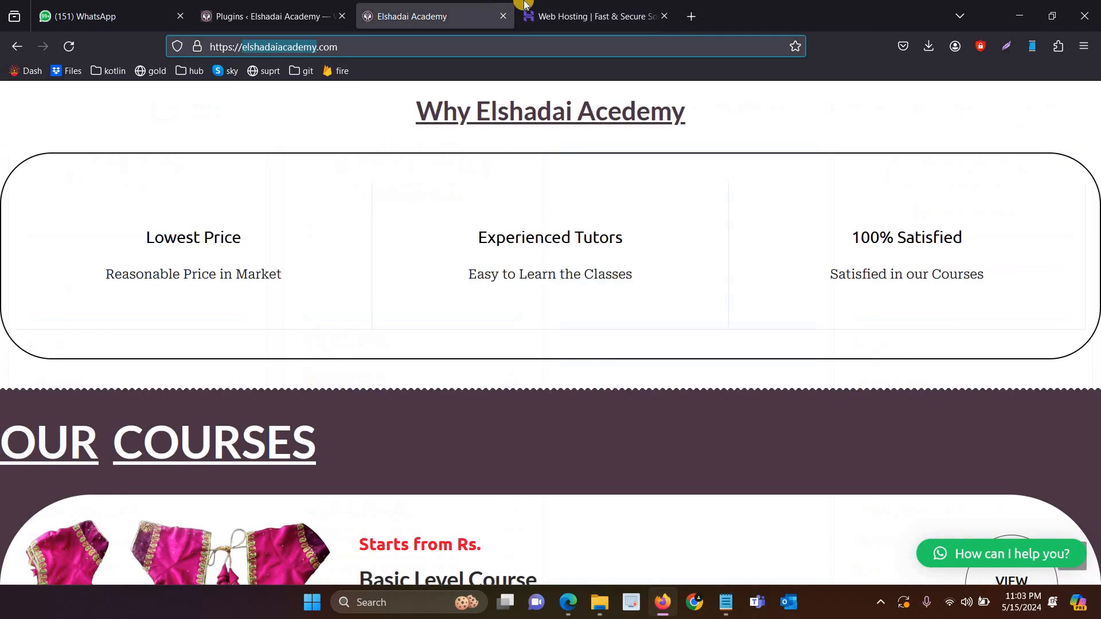
{"action": "left_click", "coordinate": [576, 5]}
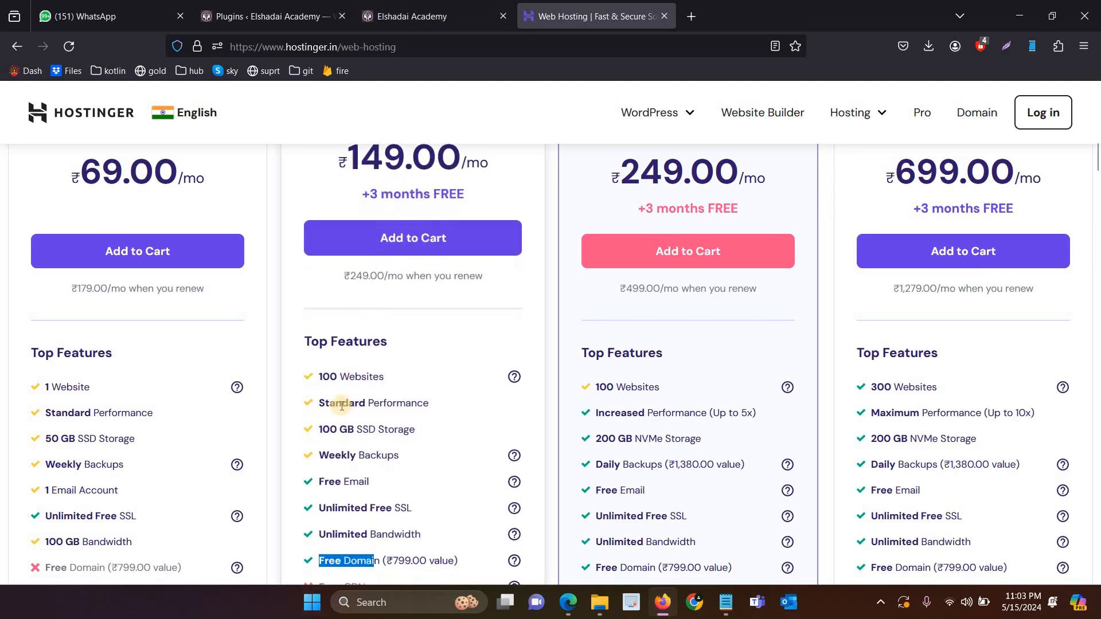
Revisit the WordPress plugins page and search Google for "wordpress" in a new tab.
{"action": "left_click", "coordinate": [270, 16]}
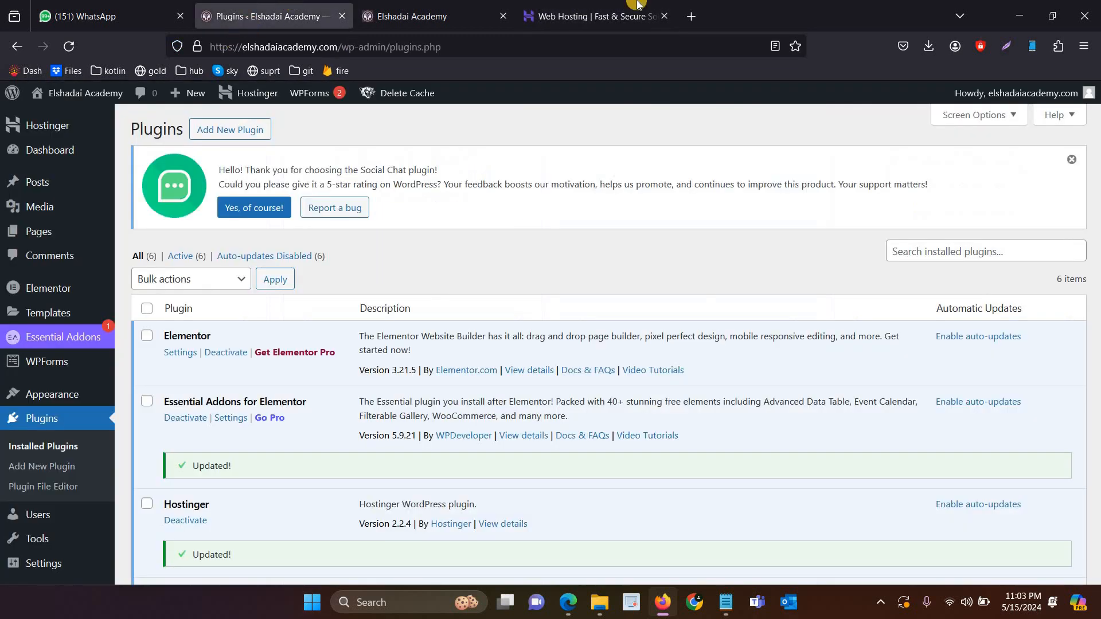
{"action": "left_click", "coordinate": [688, 17]}
{"action": "type", "text": "w"}
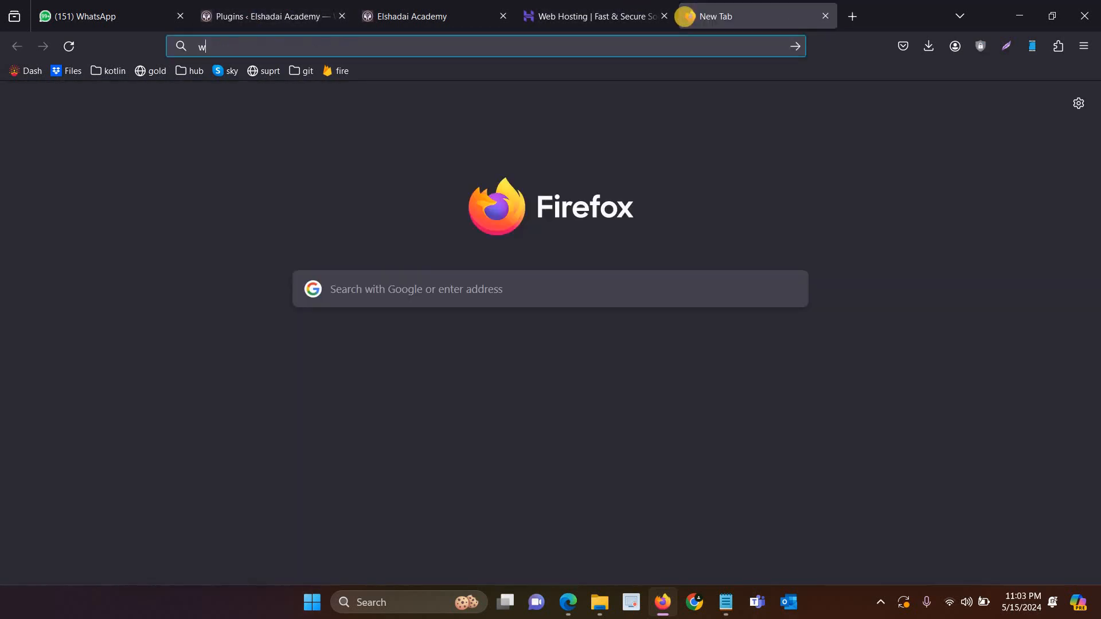
{"action": "type", "text": "ordpress"}
{"action": "key", "text": "Return"}
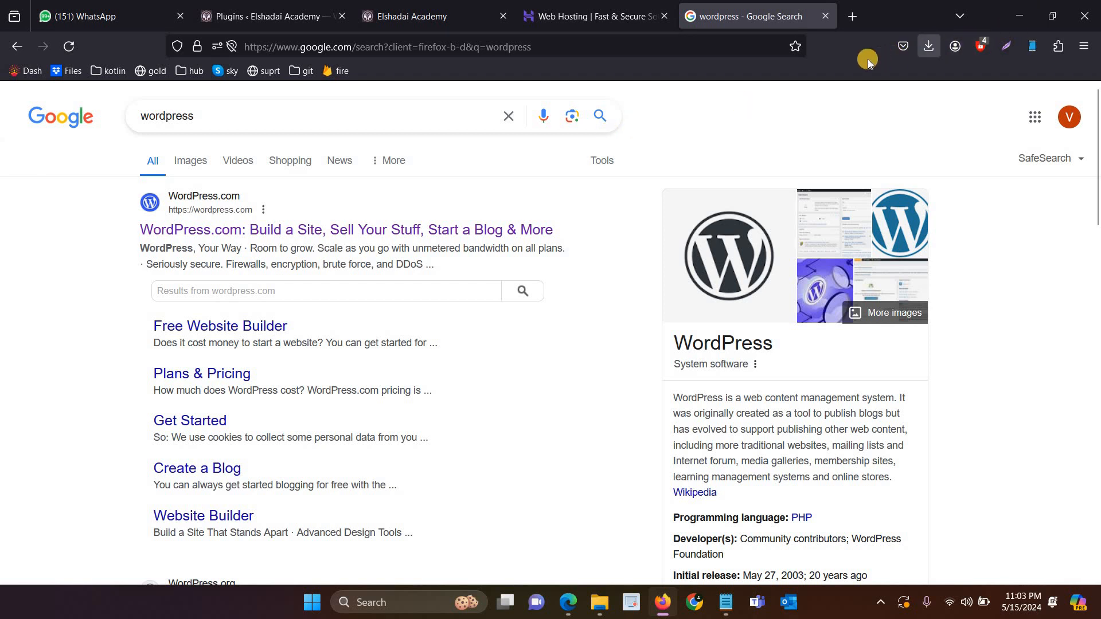
Enter "html css" as a search query in another new tab without running it.
{"action": "left_click", "coordinate": [854, 17]}
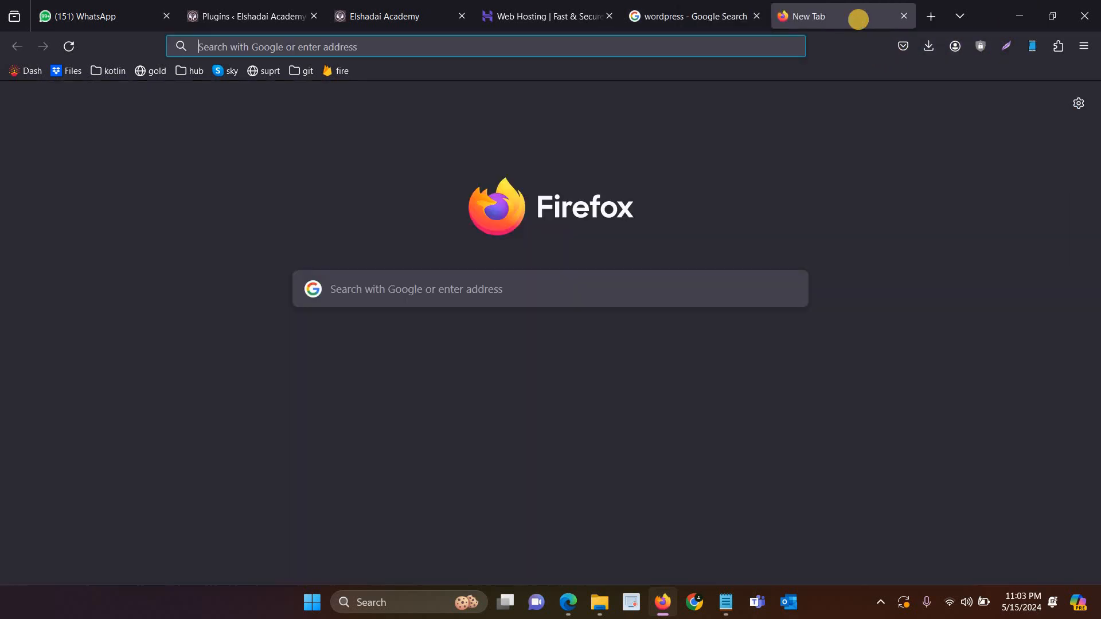
{"action": "type", "text": "ht"}
{"action": "type", "text": "ml"}
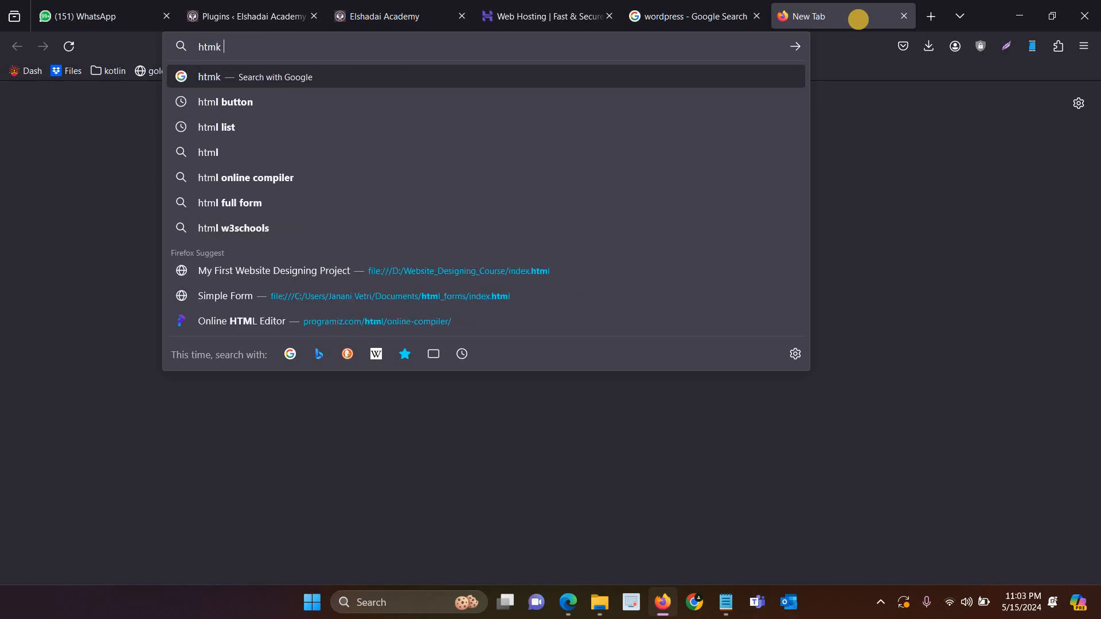
{"action": "key", "text": "BackSpace"}
{"action": "type", "text": "l css"}
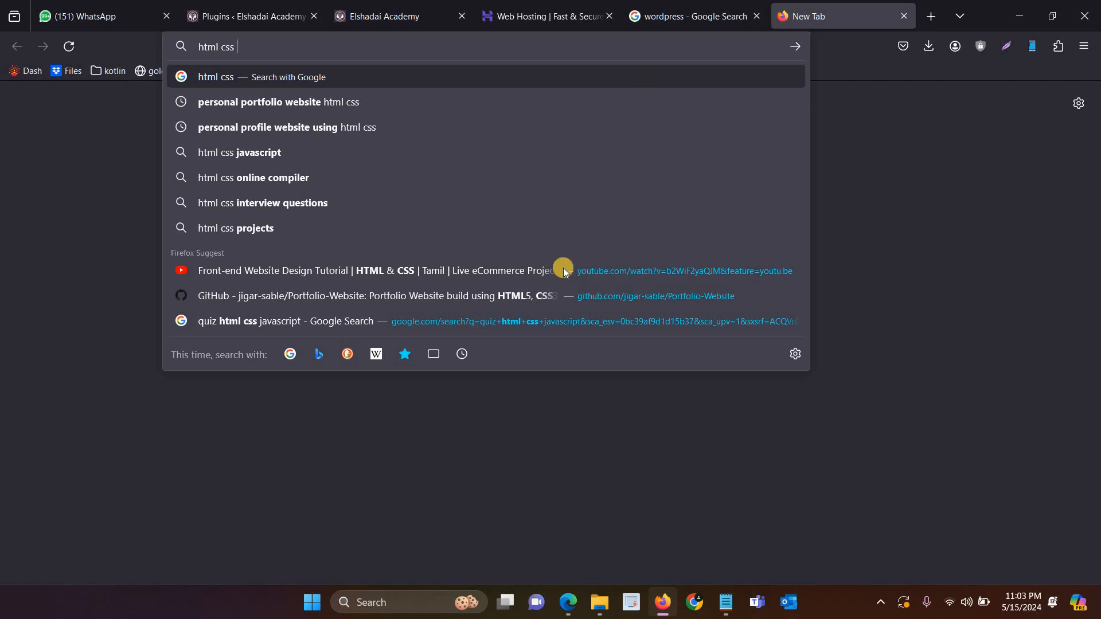
Compare the WordPress plugins page with the "html css" query by switching between the two tabs.
{"action": "left_click", "coordinate": [305, 5]}
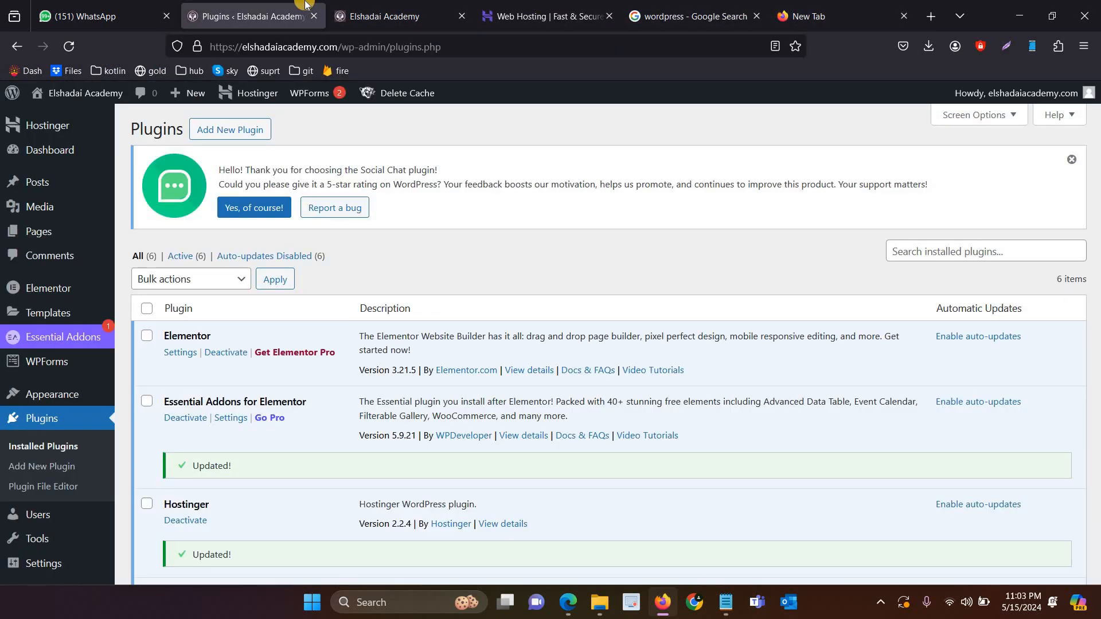
{"action": "left_click", "coordinate": [819, 5]}
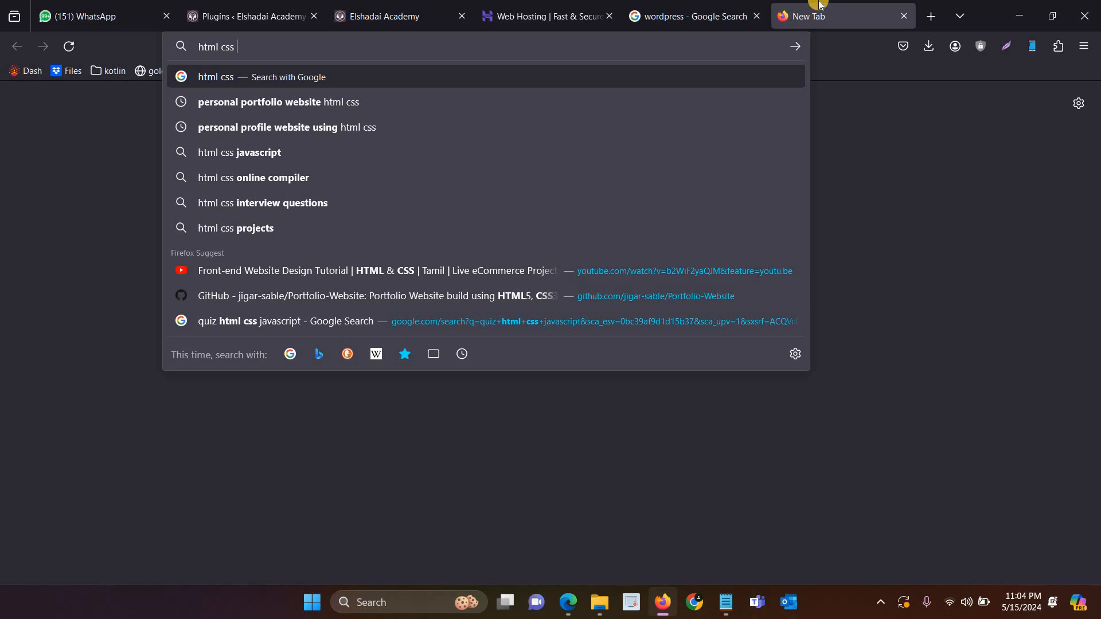
{"action": "left_click", "coordinate": [310, 4]}
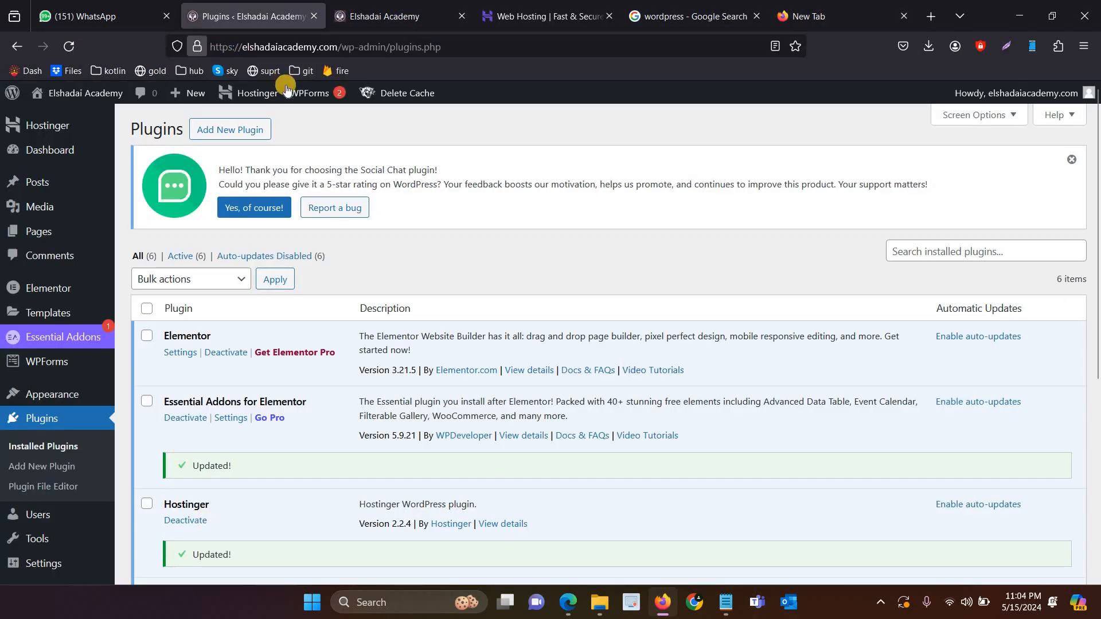
Examine the Premium plan's WordPress features on the Hostinger page and return to the WordPress plugins page.
{"action": "left_click", "coordinate": [394, 4]}
{"action": "left_click", "coordinate": [559, 5]}
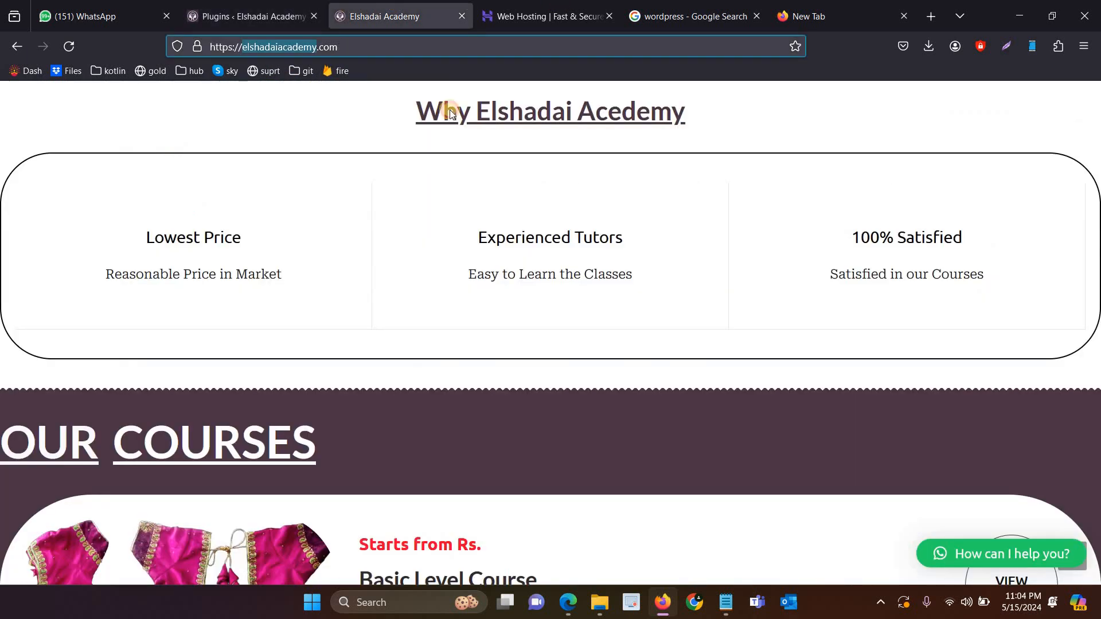
{"action": "scroll", "coordinate": [450, 367], "scroll_direction": "down", "scroll_amount": 5}
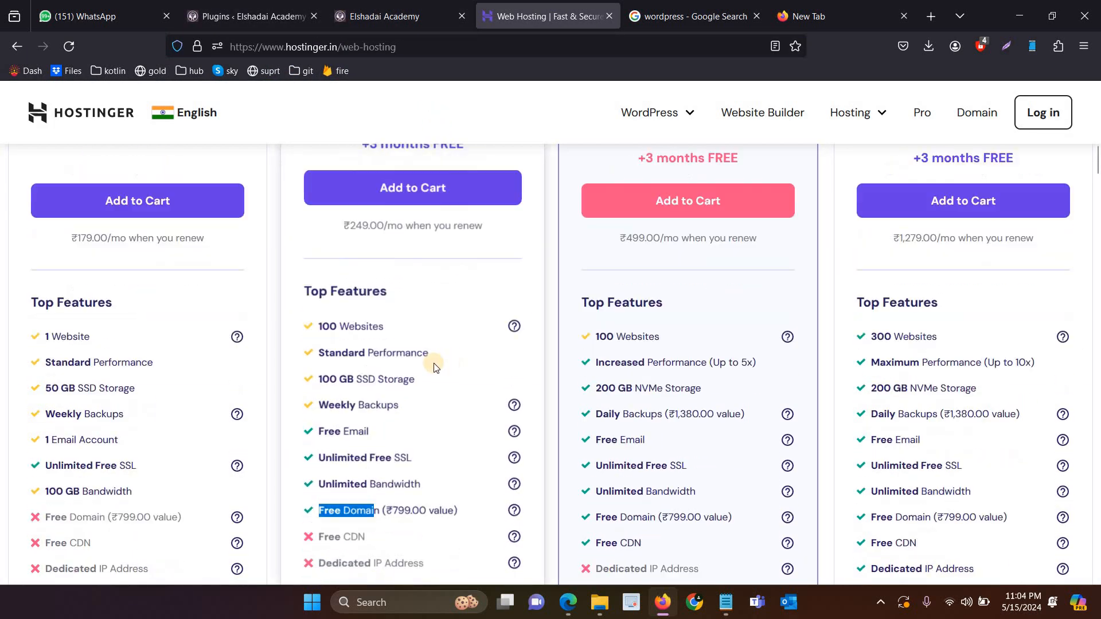
{"action": "scroll", "coordinate": [324, 388], "scroll_direction": "down", "scroll_amount": 5}
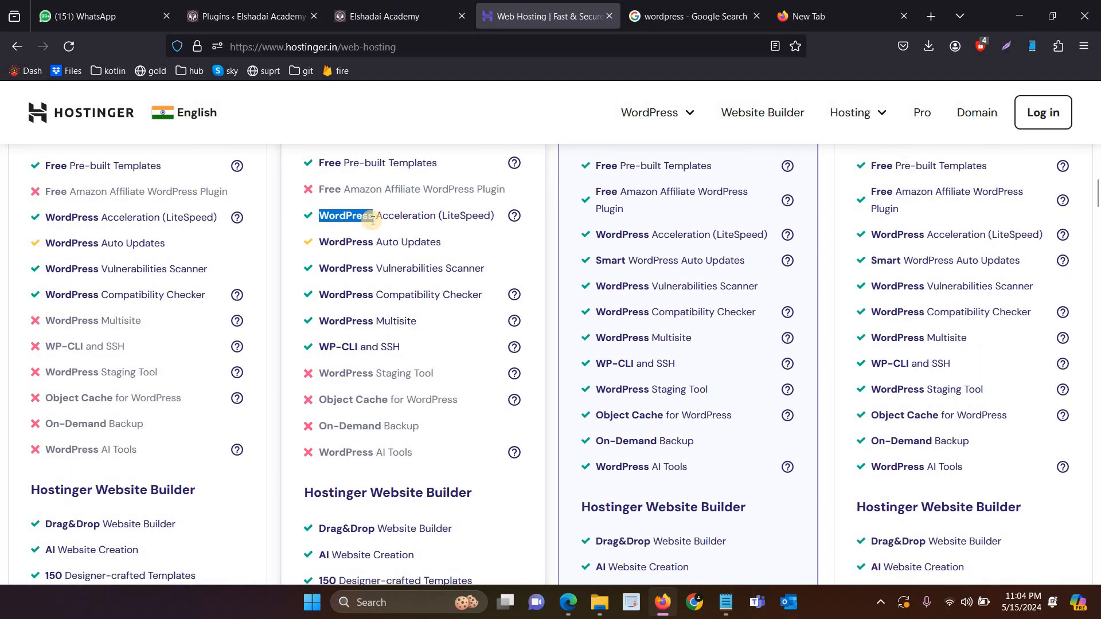
{"action": "left_click", "coordinate": [394, 5]}
{"action": "left_click", "coordinate": [253, 12]}
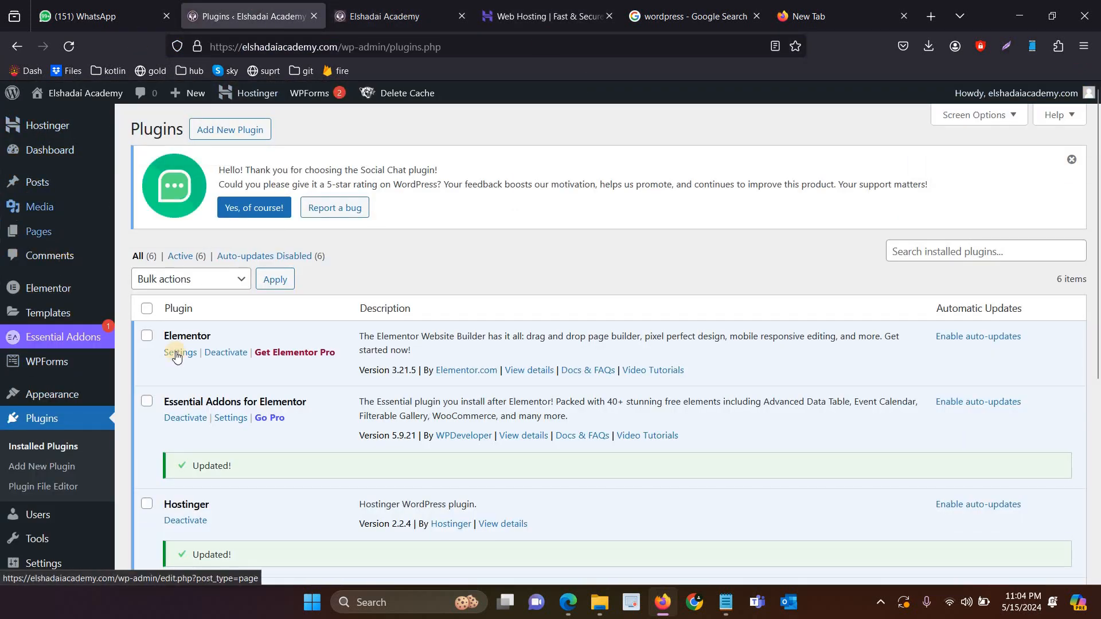
Reload the installed plugins list and review the installed plugins, starting with Elementor.
{"action": "scroll", "coordinate": [171, 360], "scroll_direction": "down", "scroll_amount": 5}
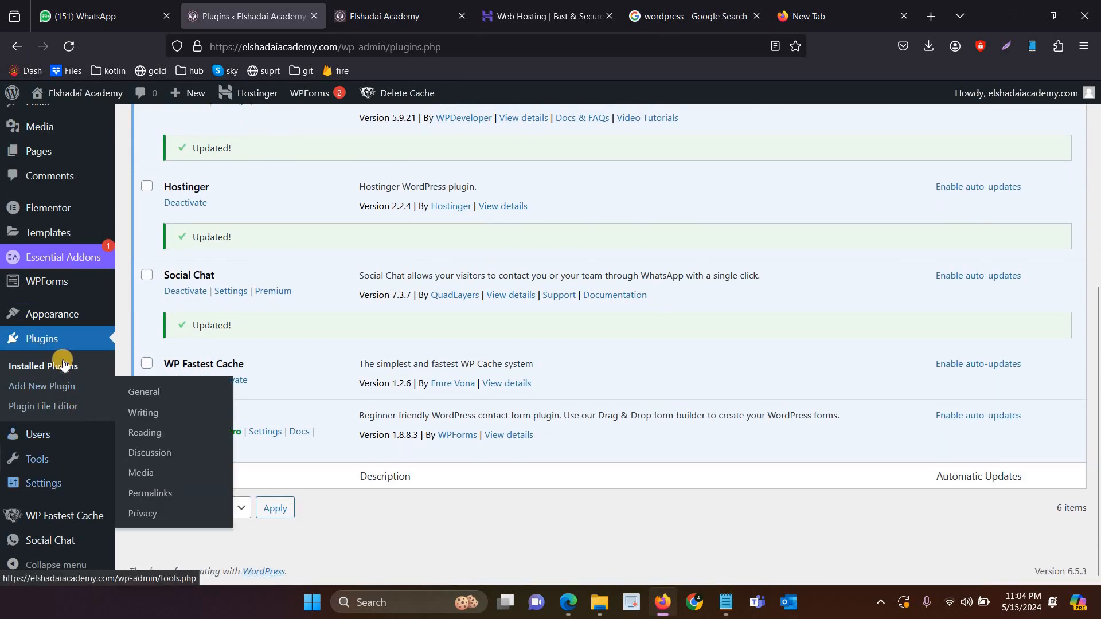
{"action": "left_click", "coordinate": [65, 368]}
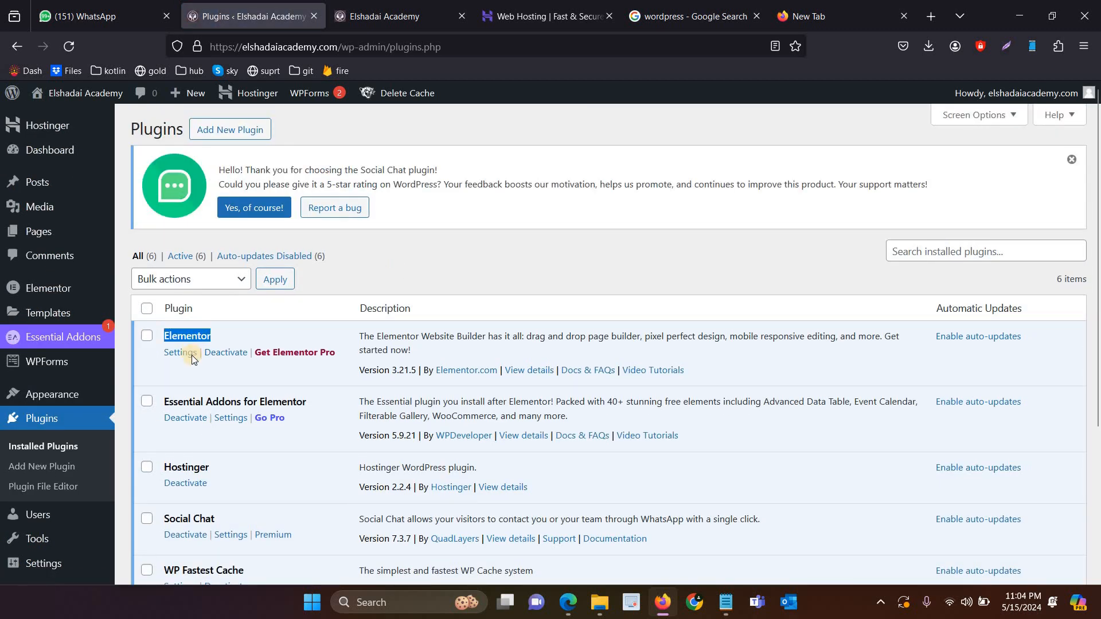
{"action": "scroll", "coordinate": [228, 254], "scroll_direction": "down", "scroll_amount": 3}
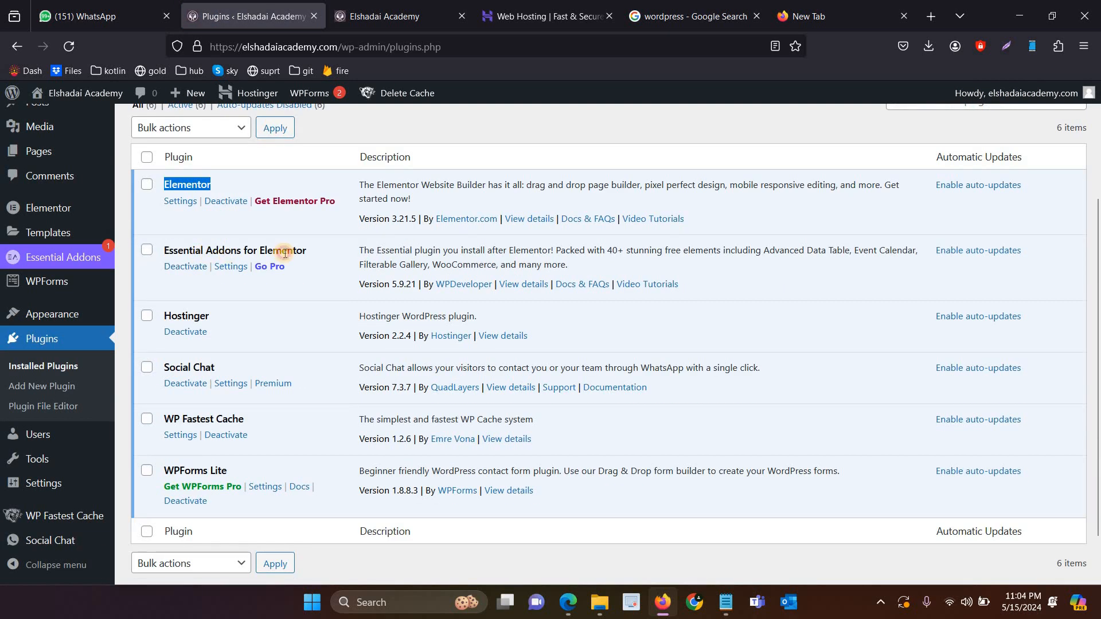
Open the WordPress list of all pages and compare its entries with the navigation and home page of the live Elshadai Academy site.
{"action": "left_click", "coordinate": [33, 150]}
{"action": "scroll", "coordinate": [173, 331], "scroll_direction": "down", "scroll_amount": 4}
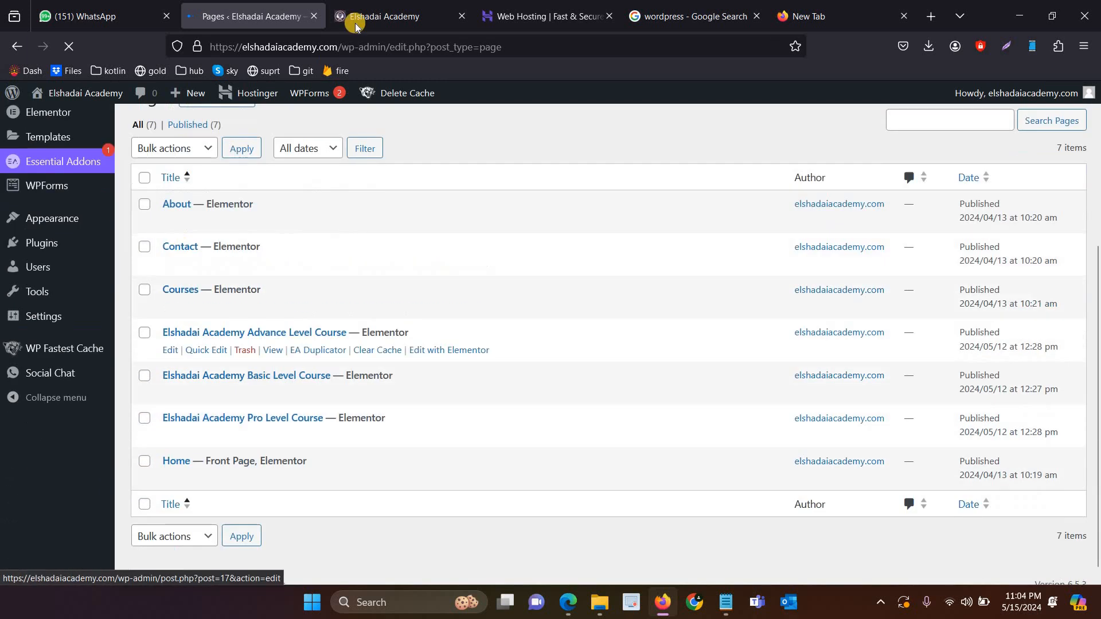
{"action": "left_click", "coordinate": [358, 17]}
{"action": "scroll", "coordinate": [592, 174], "scroll_direction": "up", "scroll_amount": 5}
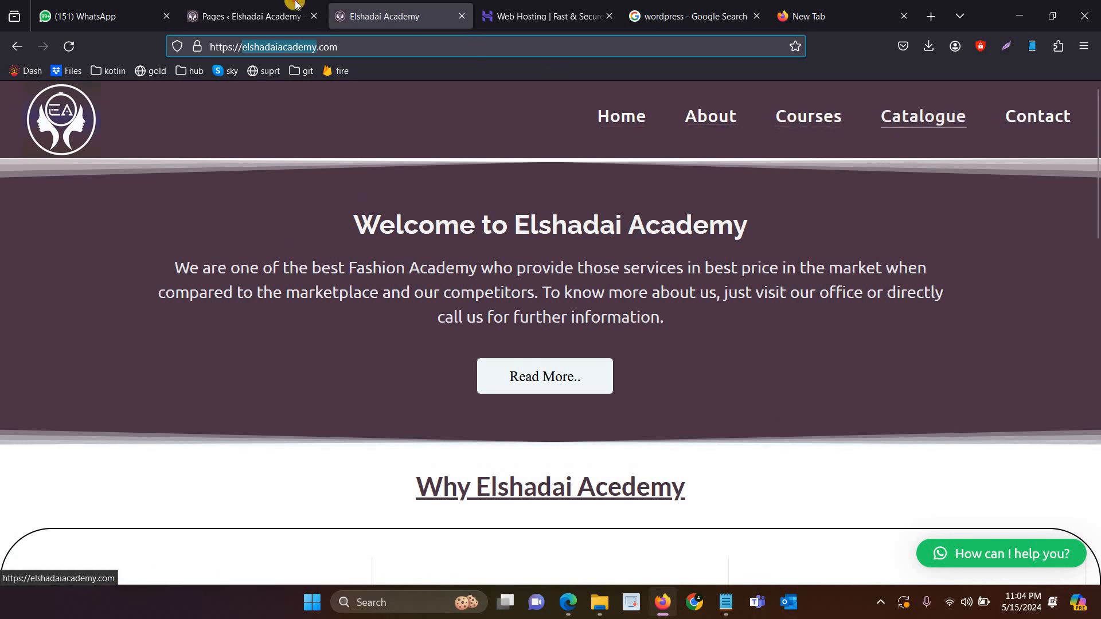
{"action": "key", "text": "ctrl+shift+Tab"}
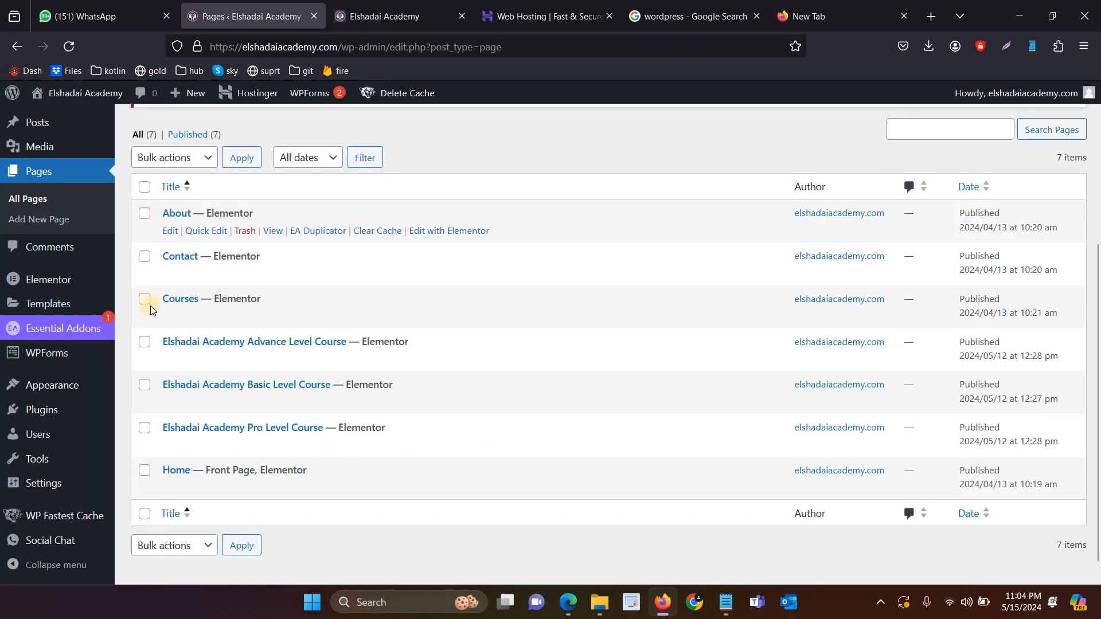
{"action": "scroll", "coordinate": [232, 308], "scroll_direction": "up", "scroll_amount": 2}
{"action": "scroll", "coordinate": [232, 309], "scroll_direction": "up", "scroll_amount": 1}
{"action": "scroll", "coordinate": [190, 229], "scroll_direction": "down", "scroll_amount": 3}
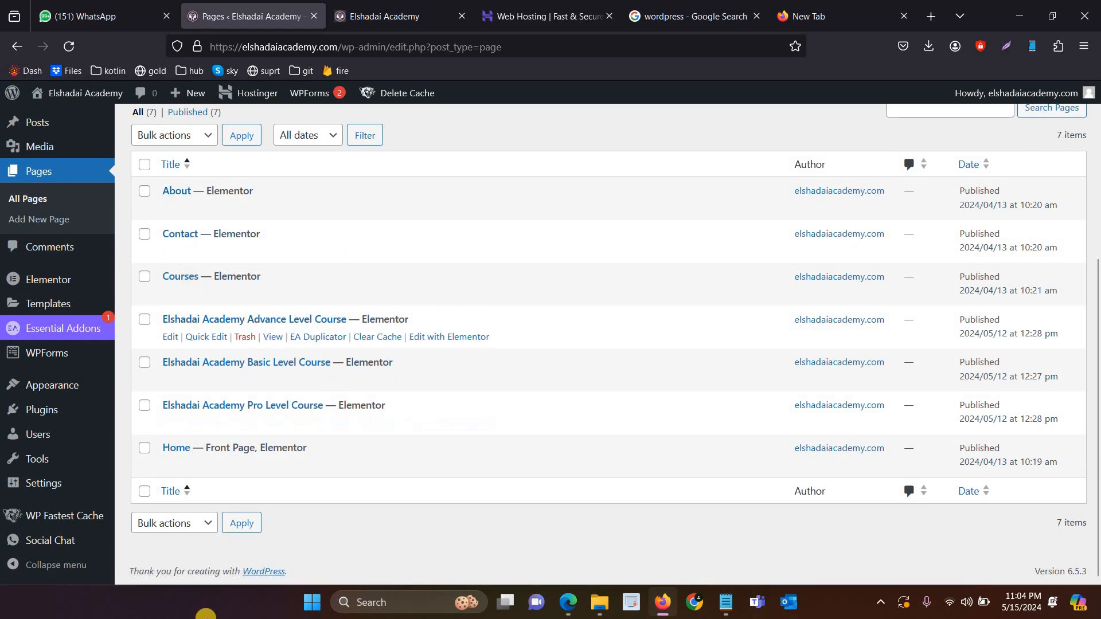
{"action": "mouse_move", "coordinate": [367, 455]}
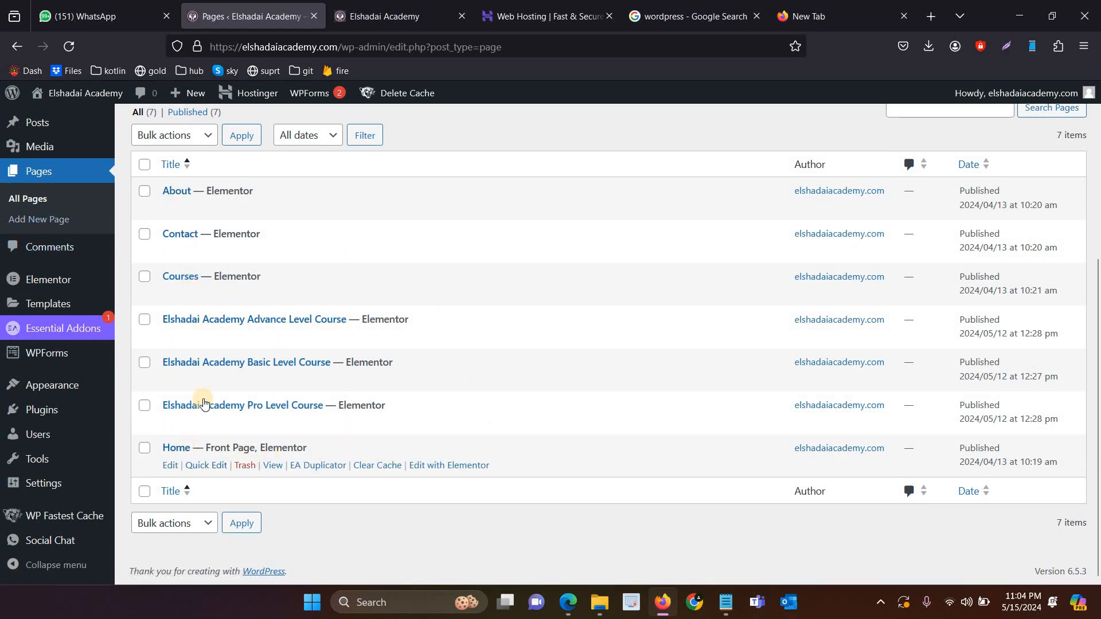
{"action": "left_click", "coordinate": [375, 16]}
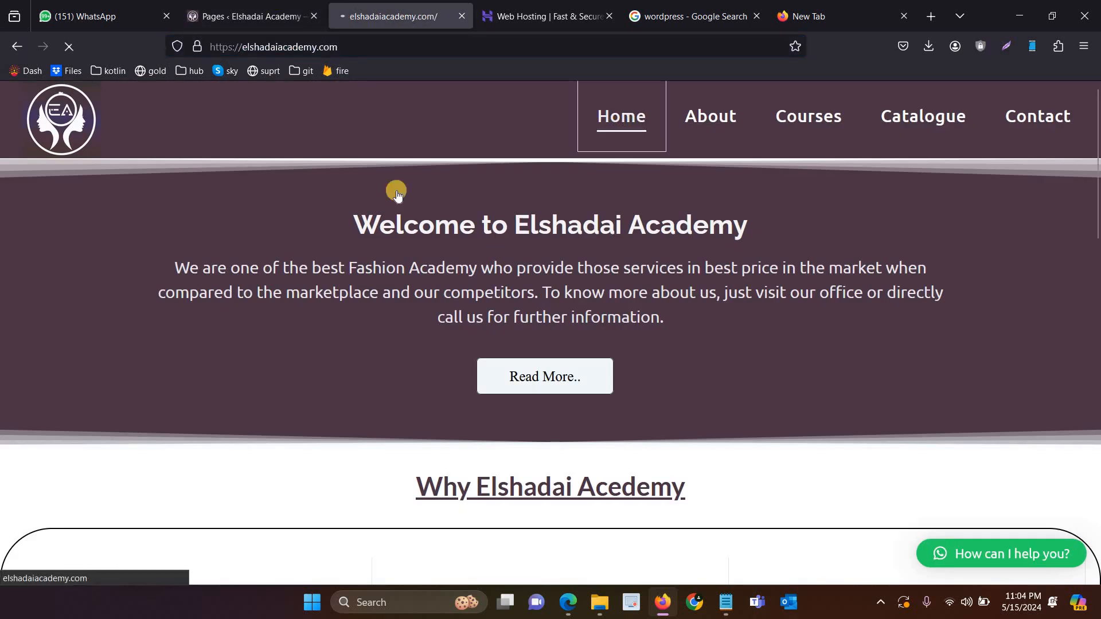
{"action": "left_click", "coordinate": [246, 16]}
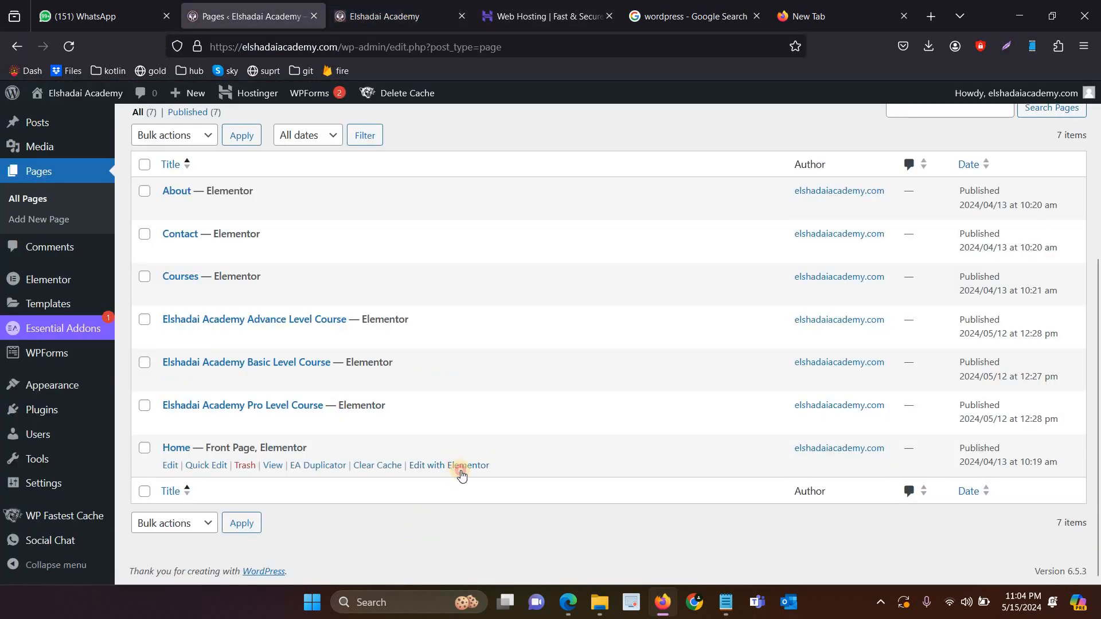
Open the Home page for editing with Elementor and compare it with the "Why Elshadai Acedemy" section on the live site.
{"action": "left_click", "coordinate": [459, 470]}
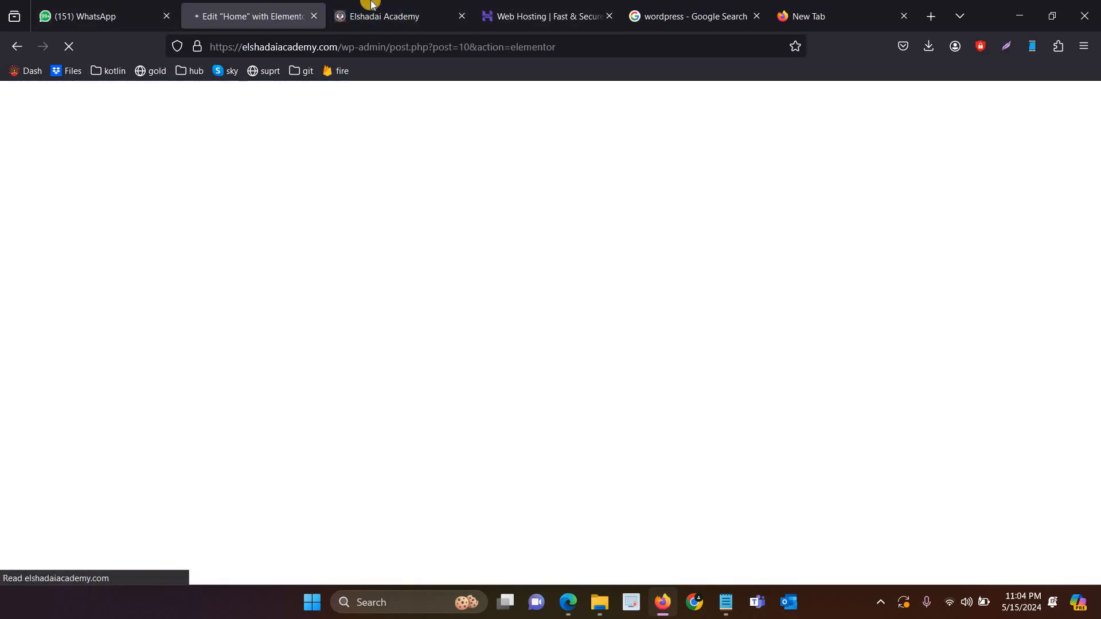
{"action": "key", "text": "ctrl+Tab"}
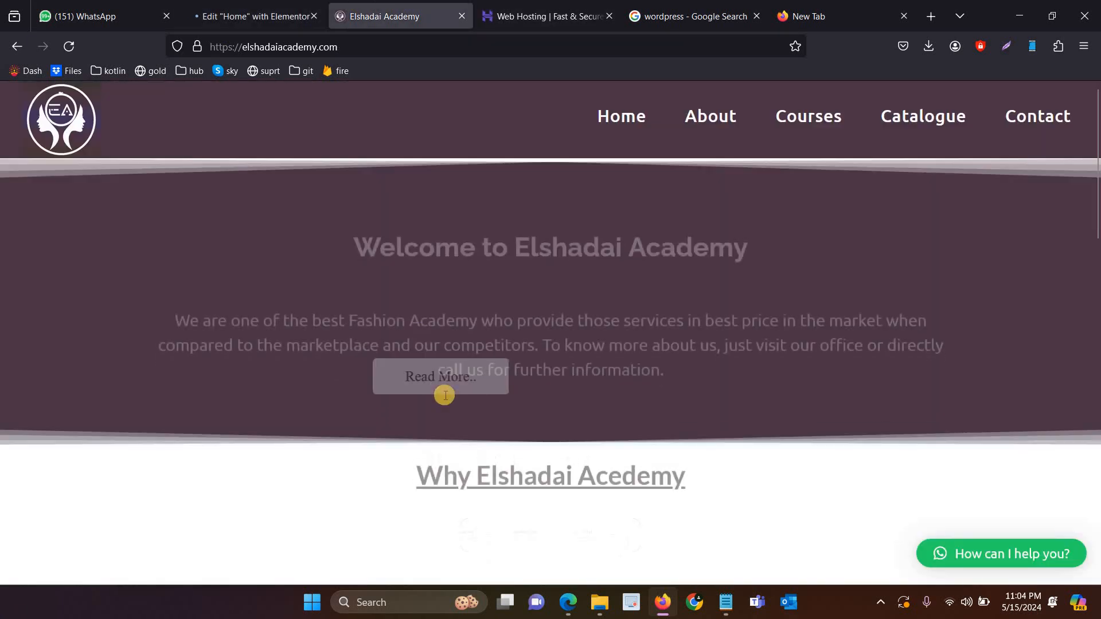
{"action": "scroll", "coordinate": [445, 393], "scroll_direction": "down", "scroll_amount": 5}
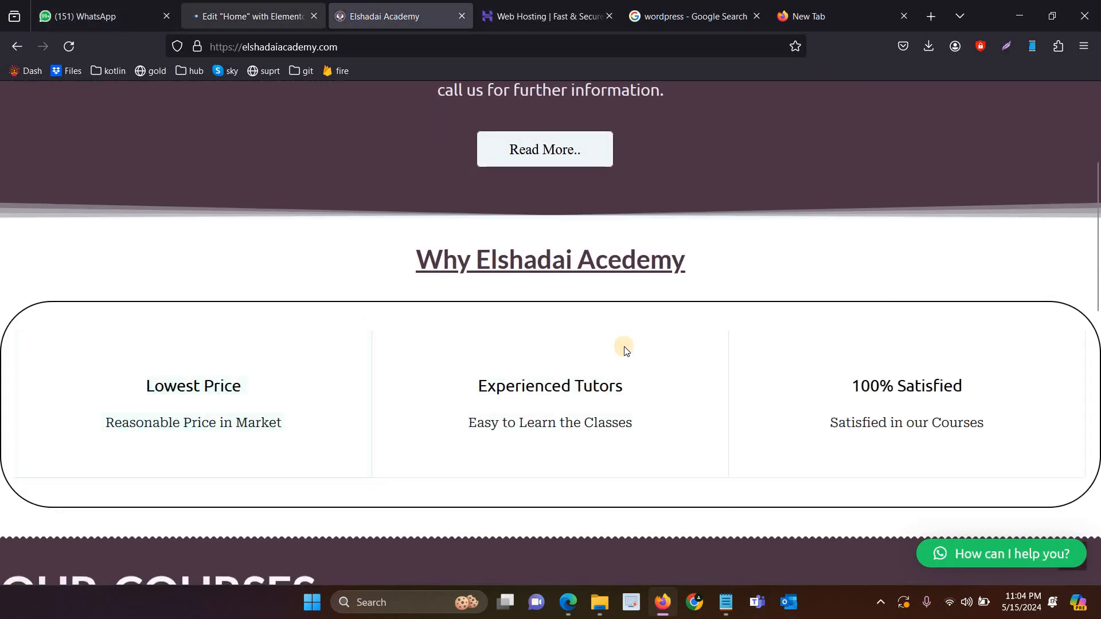
{"action": "key", "text": "ctrl+shift+Tab"}
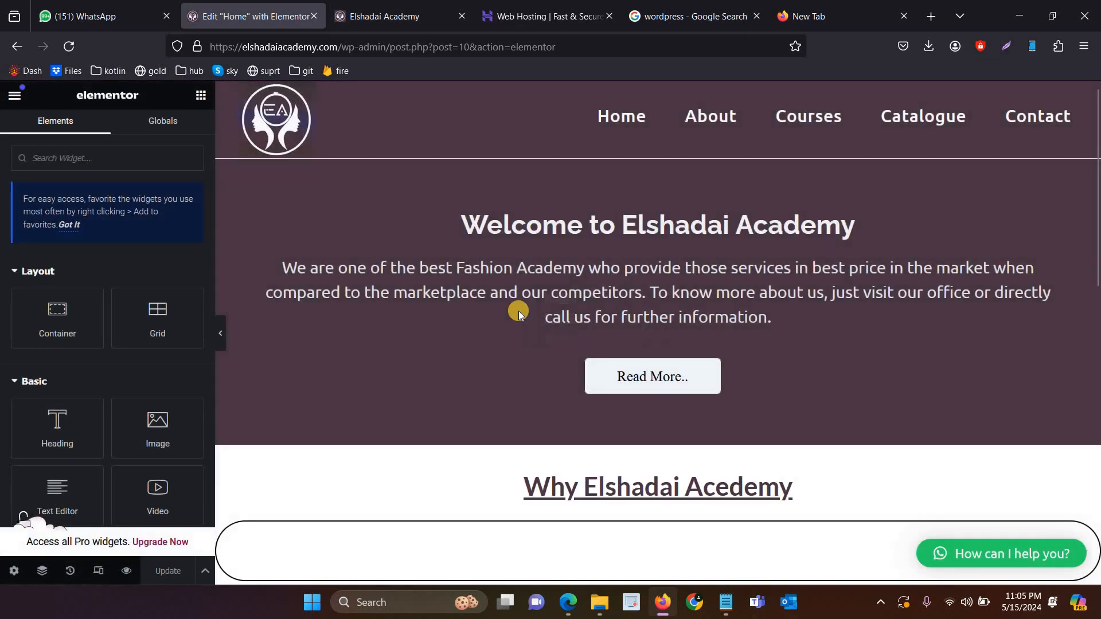
{"action": "scroll", "coordinate": [479, 238], "scroll_direction": "down", "scroll_amount": 5}
{"action": "left_click", "coordinate": [386, 17]}
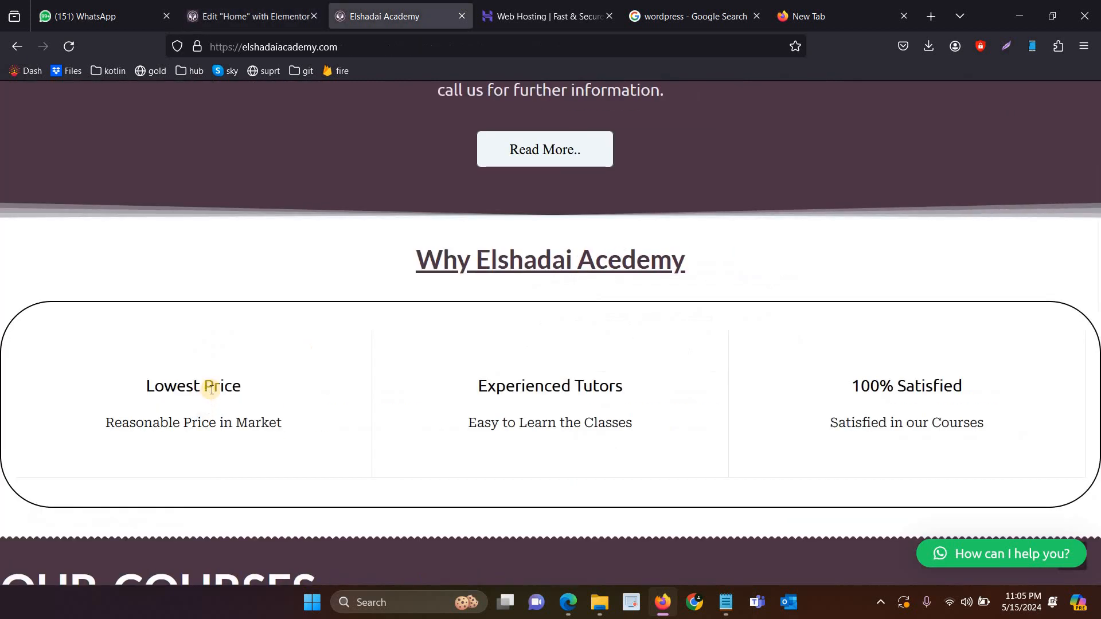
{"action": "double_click", "coordinate": [210, 386]}
Change the title of the "Lowest Price" icon box to "Highest Price" in Elementor and publish the update.
{"action": "left_click", "coordinate": [272, 24]}
{"action": "scroll", "coordinate": [411, 441], "scroll_direction": "up", "scroll_amount": 4}
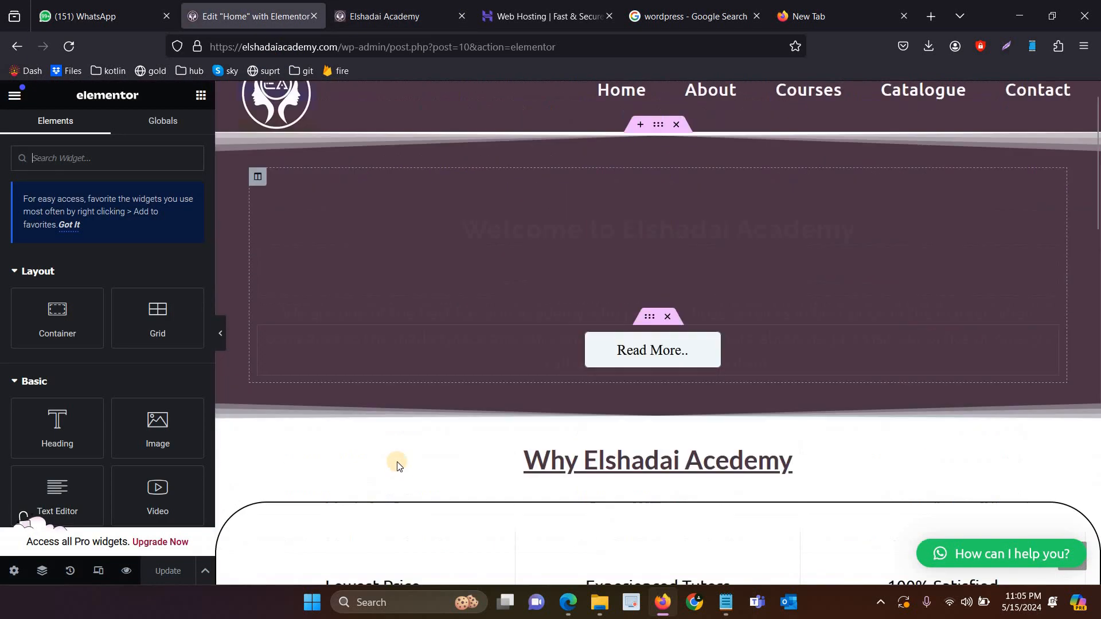
{"action": "scroll", "coordinate": [345, 368], "scroll_direction": "down", "scroll_amount": 4}
{"action": "left_click", "coordinate": [346, 386]}
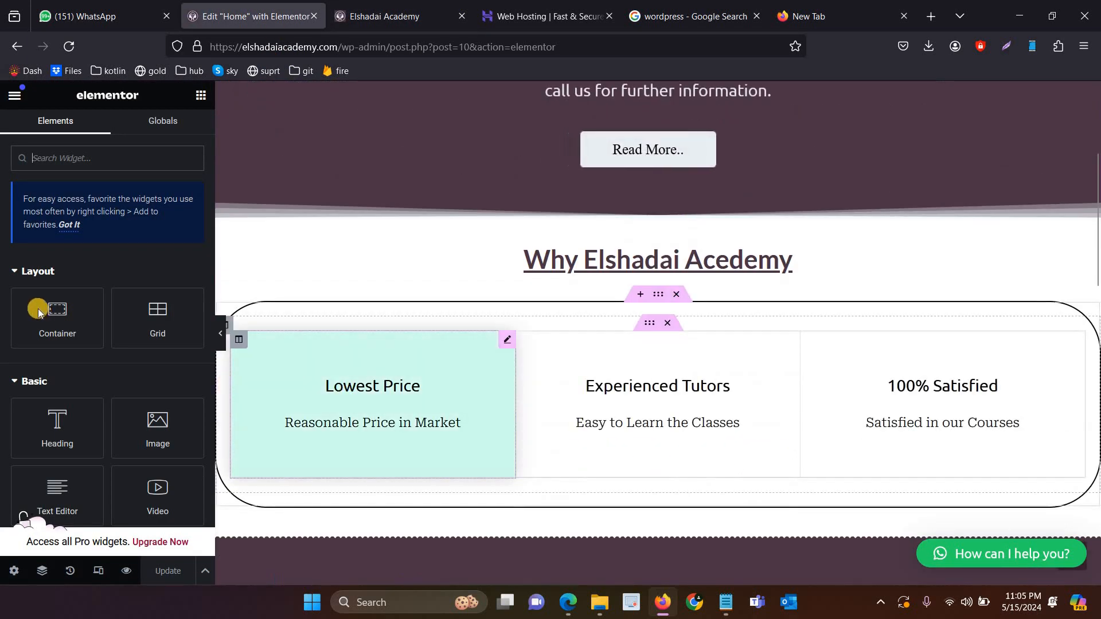
{"action": "double_click", "coordinate": [36, 337]}
{"action": "type", "text": "High"}
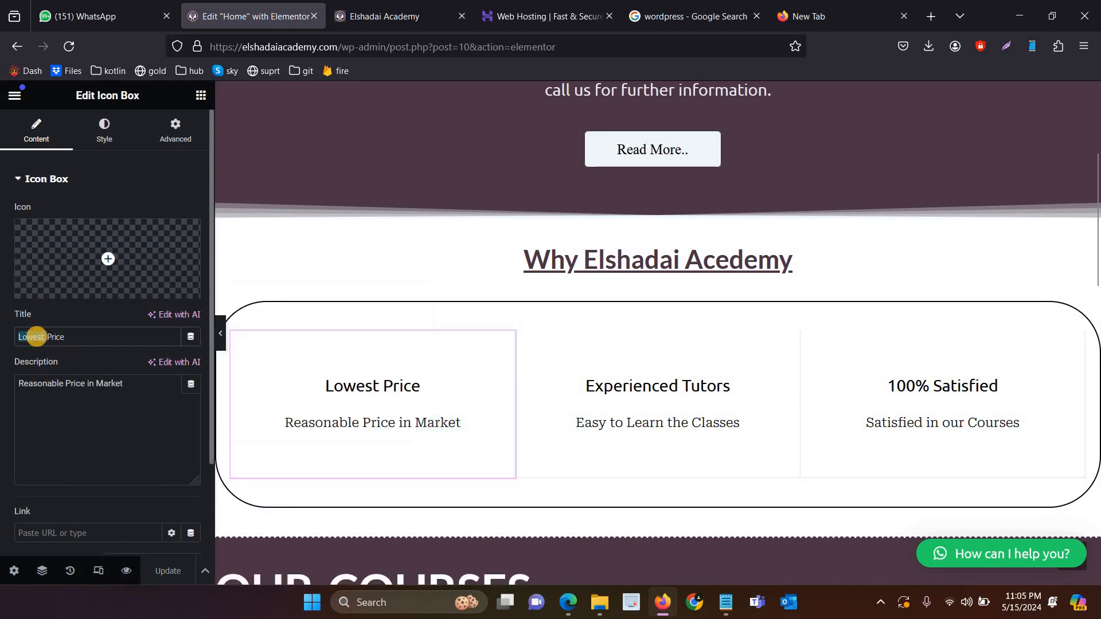
{"action": "type", "text": "est"}
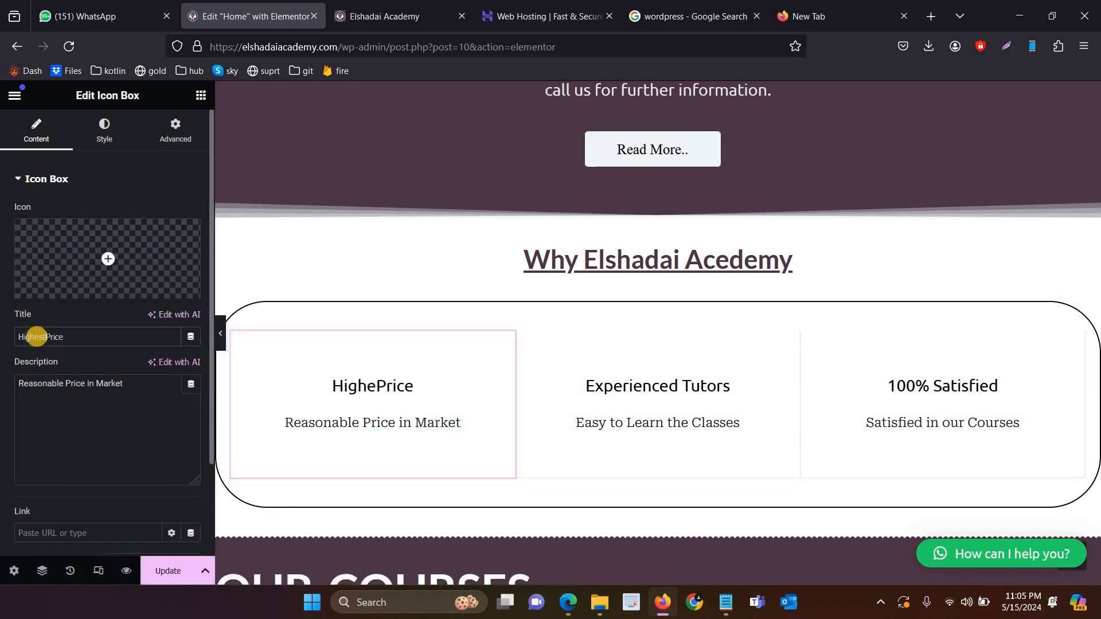
{"action": "left_click", "coordinate": [166, 571]}
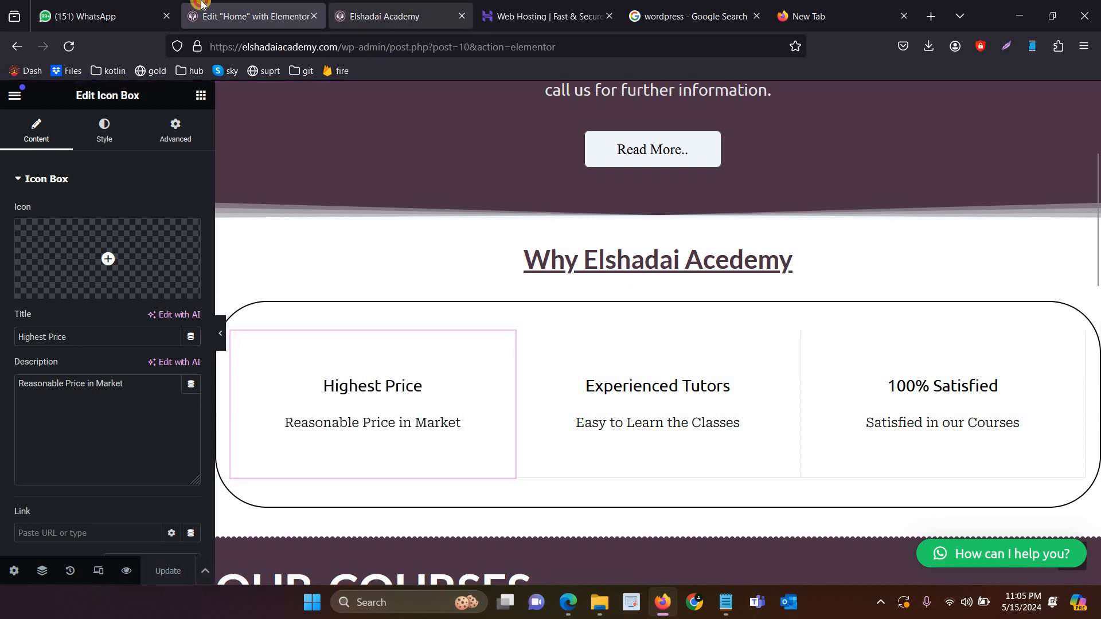
Reload the live Elshadai Academy home page and check the title of the first icon box.
{"action": "left_click", "coordinate": [58, 51]}
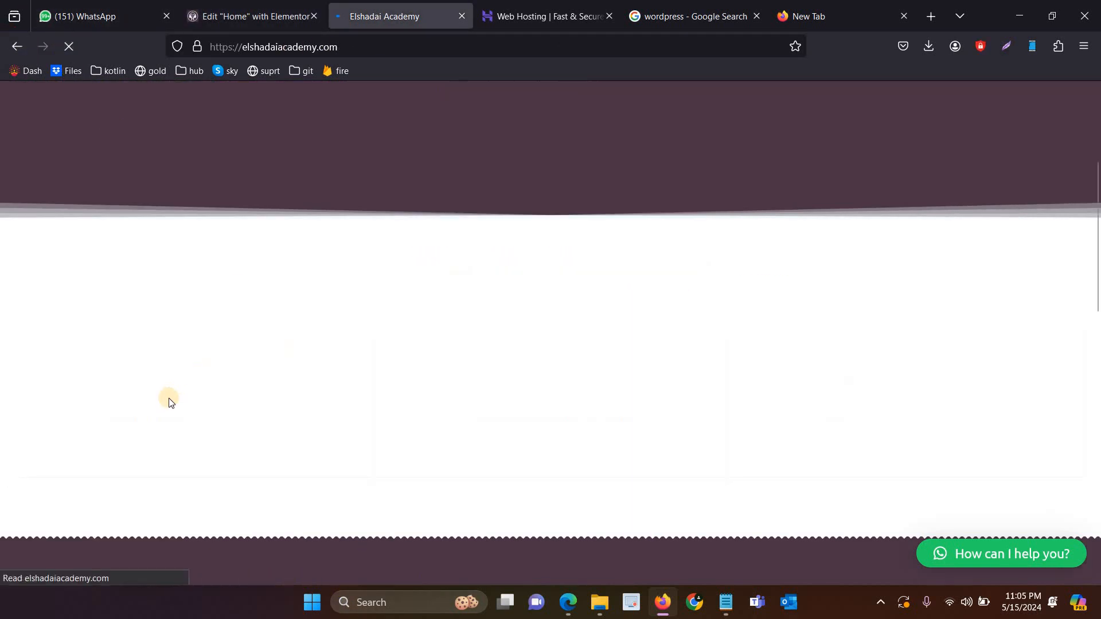
{"action": "scroll", "coordinate": [180, 333], "scroll_direction": "down", "scroll_amount": 1}
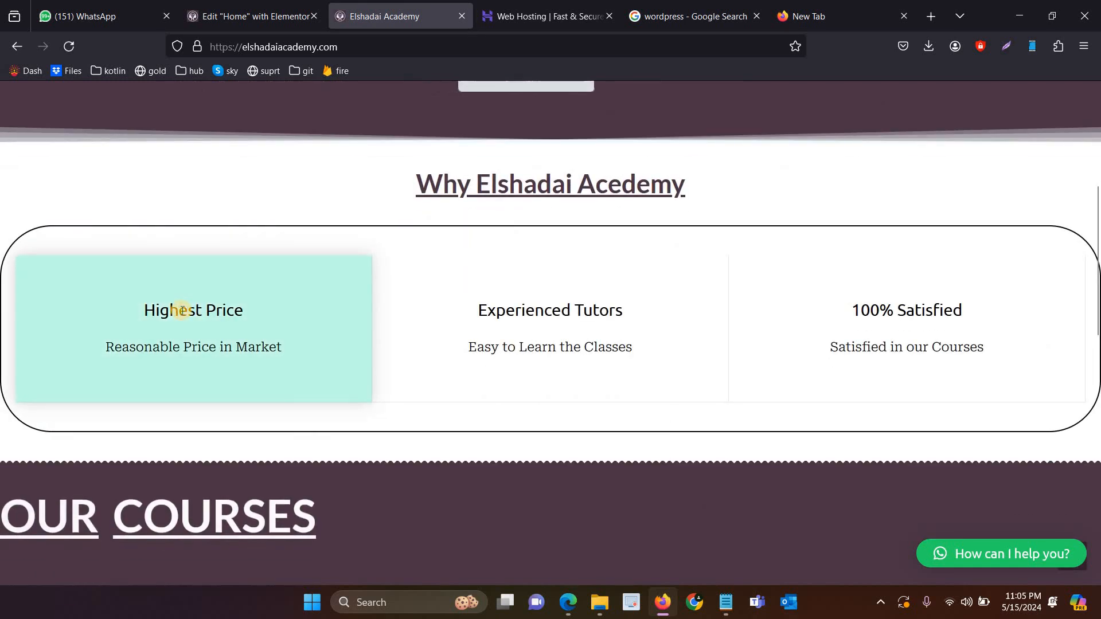
{"action": "double_click", "coordinate": [179, 309]}
Restore the first icon box's title to "Lowest Price" in the Elementor editor and publish the update.
{"action": "left_click", "coordinate": [255, 17]}
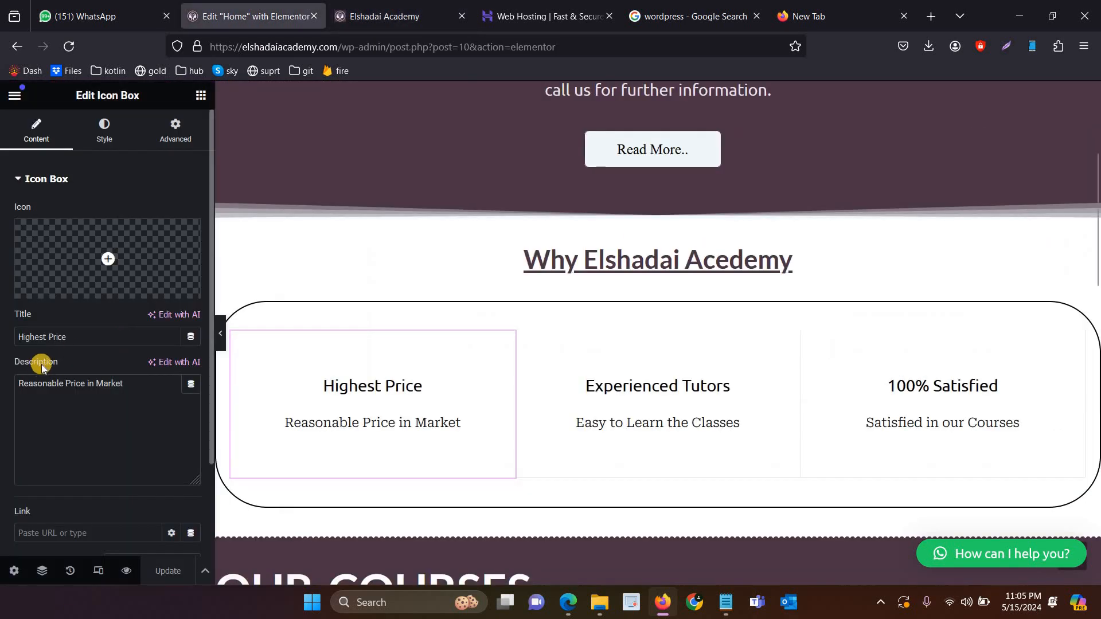
{"action": "key", "text": "BackSpace"}
{"action": "key", "text": "BackSpace"}
{"action": "key", "text": "BackSpace"}
{"action": "key", "text": "BackSpace"}
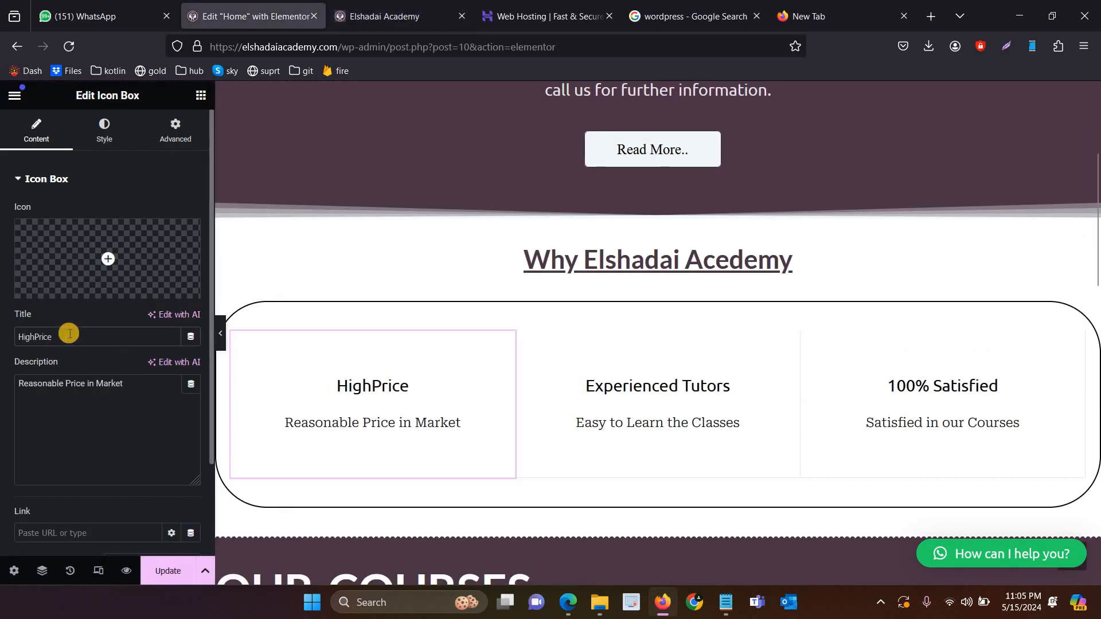
{"action": "key", "text": "ctrl+z"}
{"action": "left_click", "coordinate": [170, 574]}
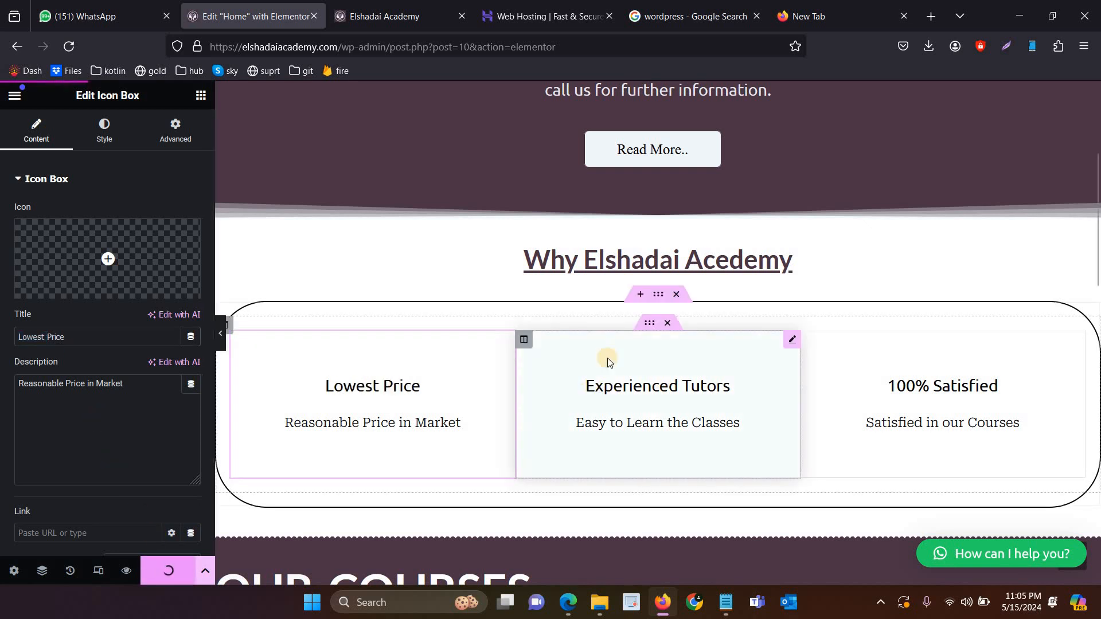
Try out an image widget with the green blouse photo from the media library above the "Our Courses" section, and delete its section.
{"action": "scroll", "coordinate": [631, 297], "scroll_direction": "down", "scroll_amount": 3}
{"action": "left_click", "coordinate": [639, 301]}
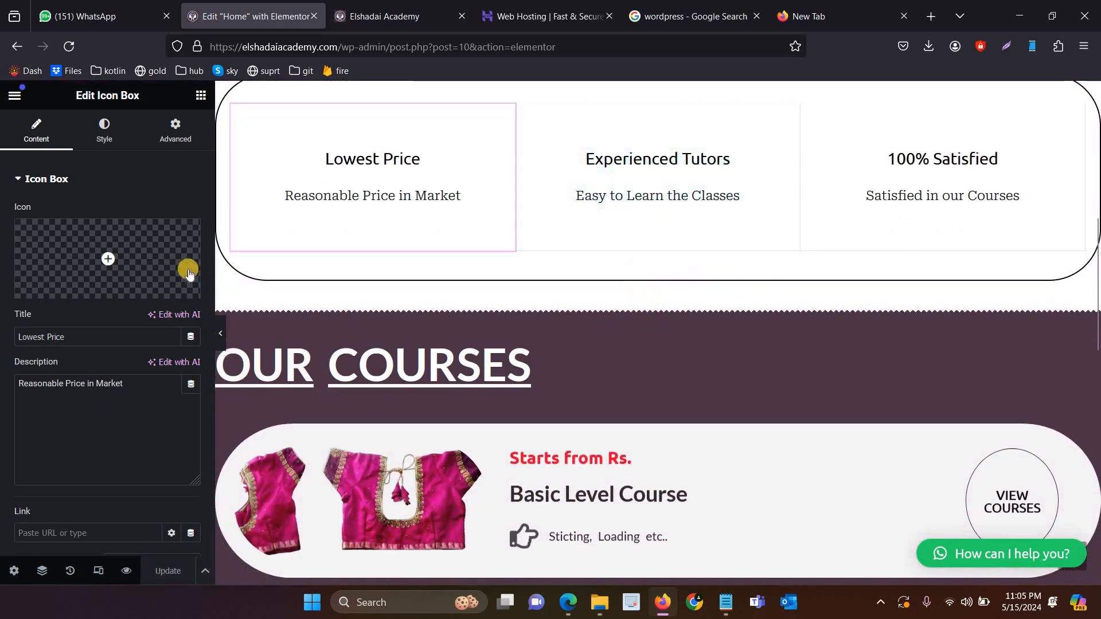
{"action": "left_click", "coordinate": [201, 97]}
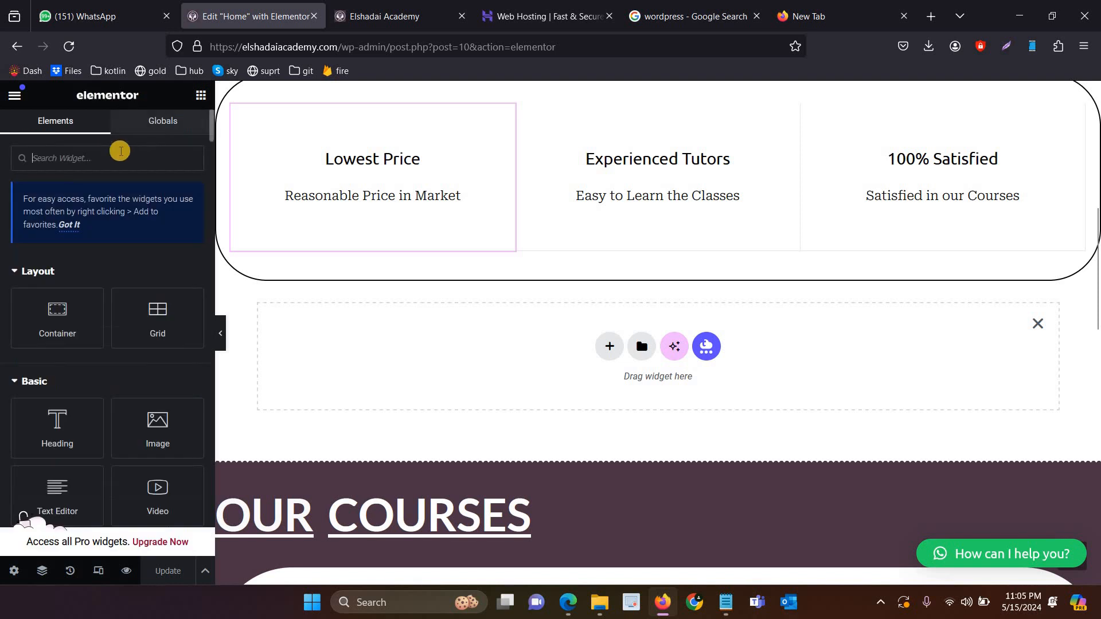
{"action": "type", "text": "ima"}
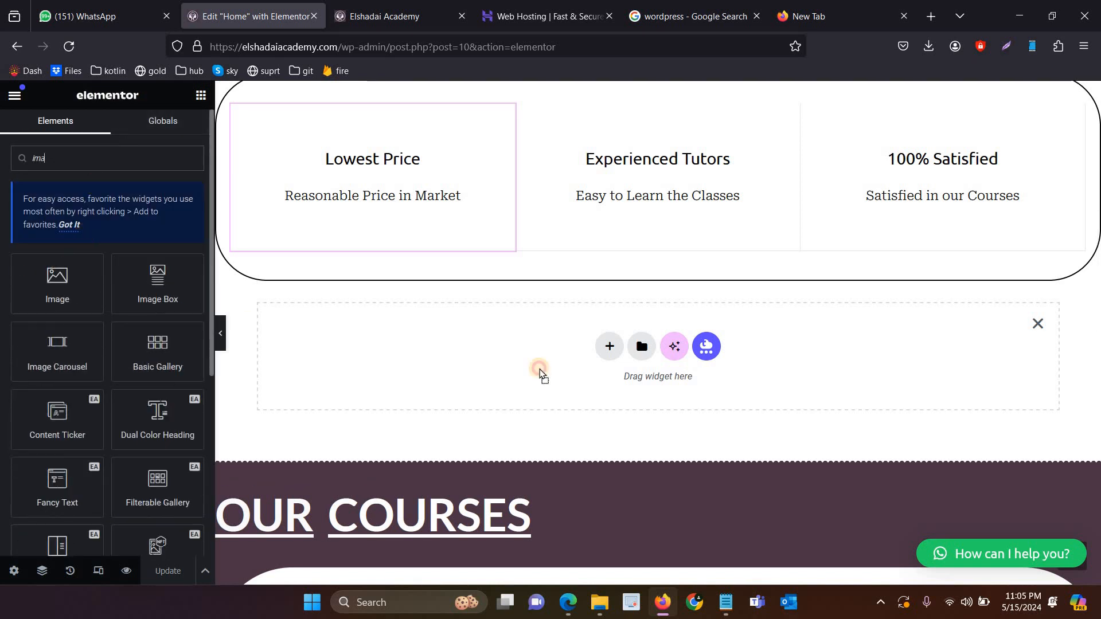
{"action": "left_click_drag", "start_coordinate": [538, 373], "coordinate": [762, 349]}
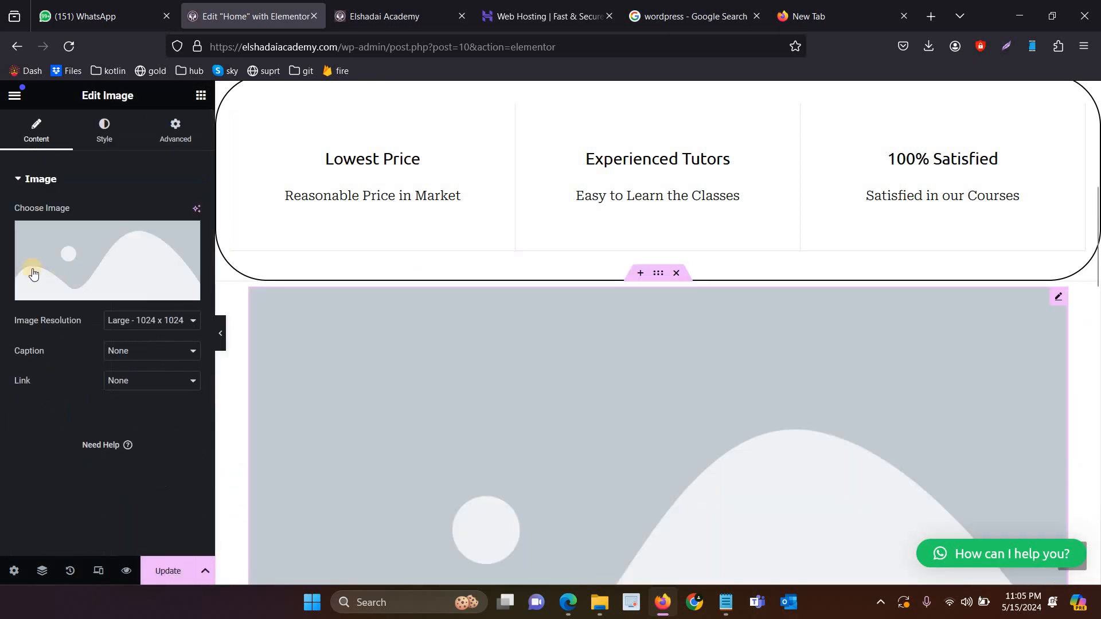
{"action": "left_click", "coordinate": [307, 302]}
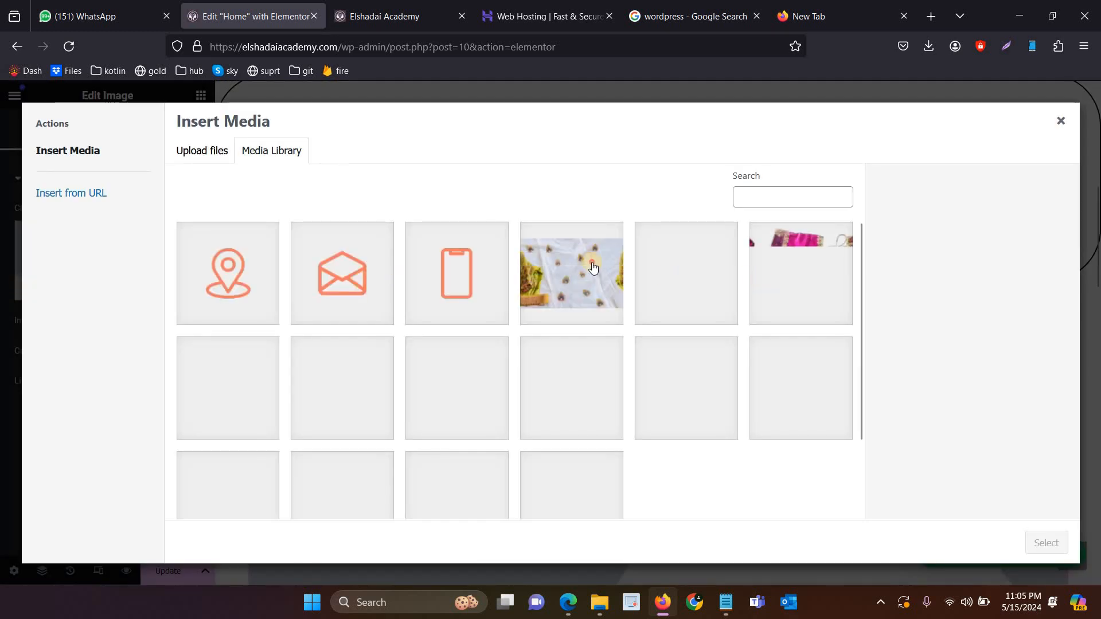
{"action": "left_click", "coordinate": [593, 268]}
{"action": "left_click", "coordinate": [1046, 543]}
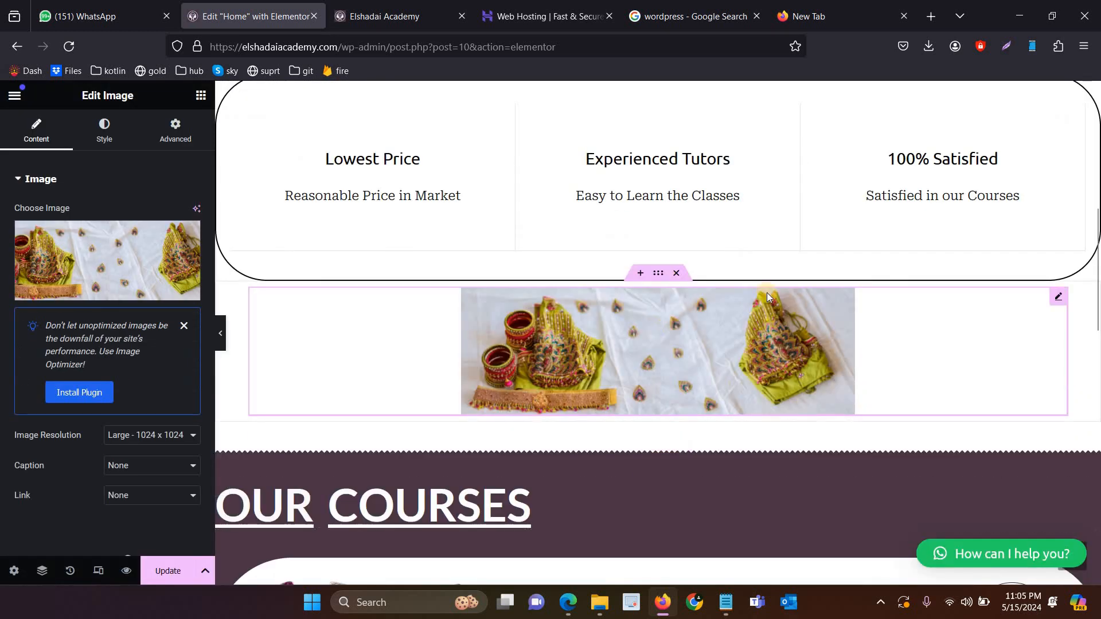
{"action": "scroll", "coordinate": [768, 296], "scroll_direction": "down", "scroll_amount": 2}
{"action": "left_click", "coordinate": [676, 197]}
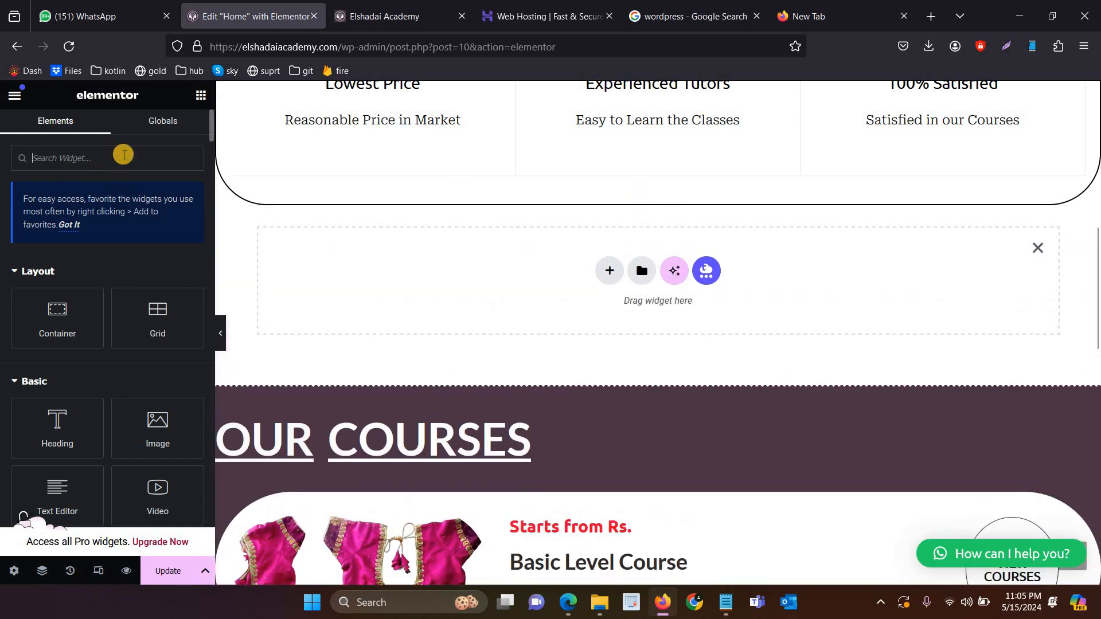
Add a Text Editor widget to the empty section above "Our Courses" and open its style settings.
{"action": "type", "text": "text"}
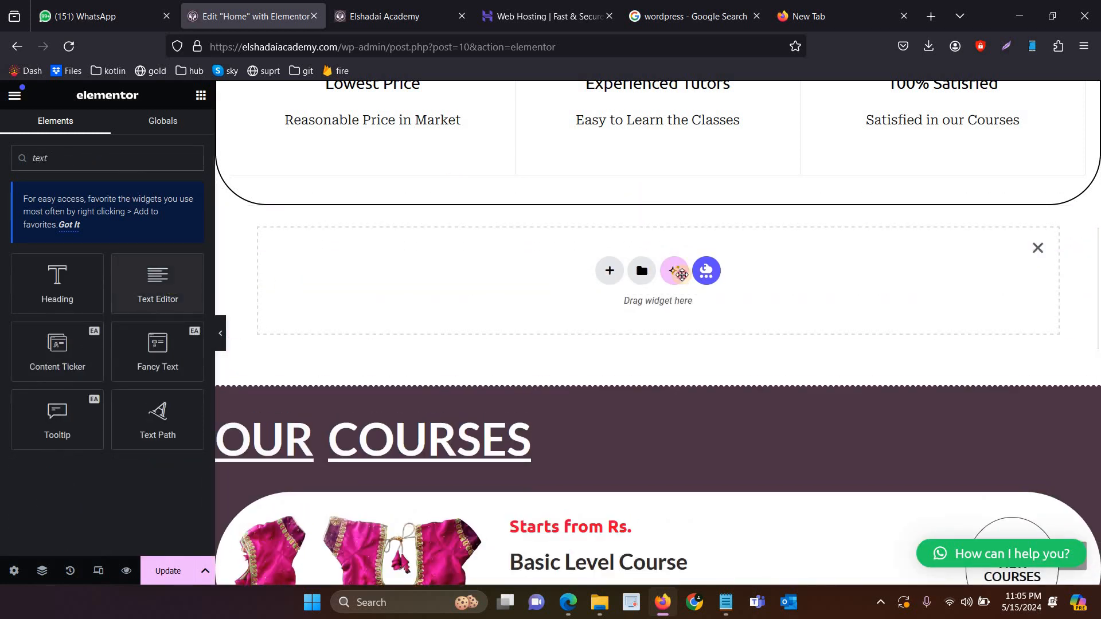
{"action": "left_click_drag", "start_coordinate": [681, 274], "coordinate": [677, 276]}
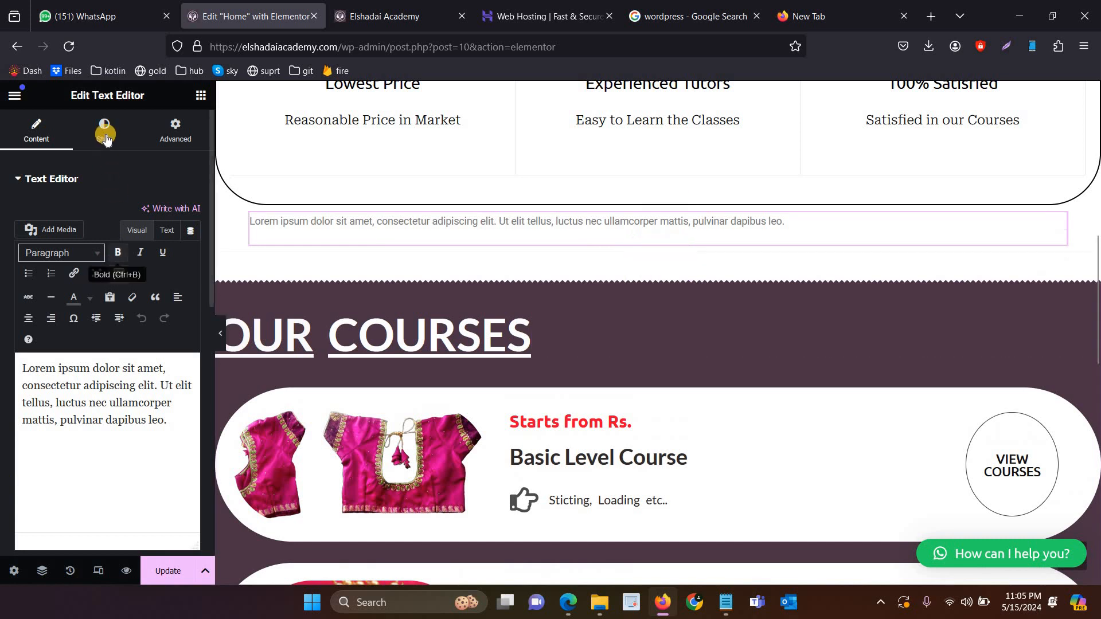
{"action": "left_click", "coordinate": [105, 136]}
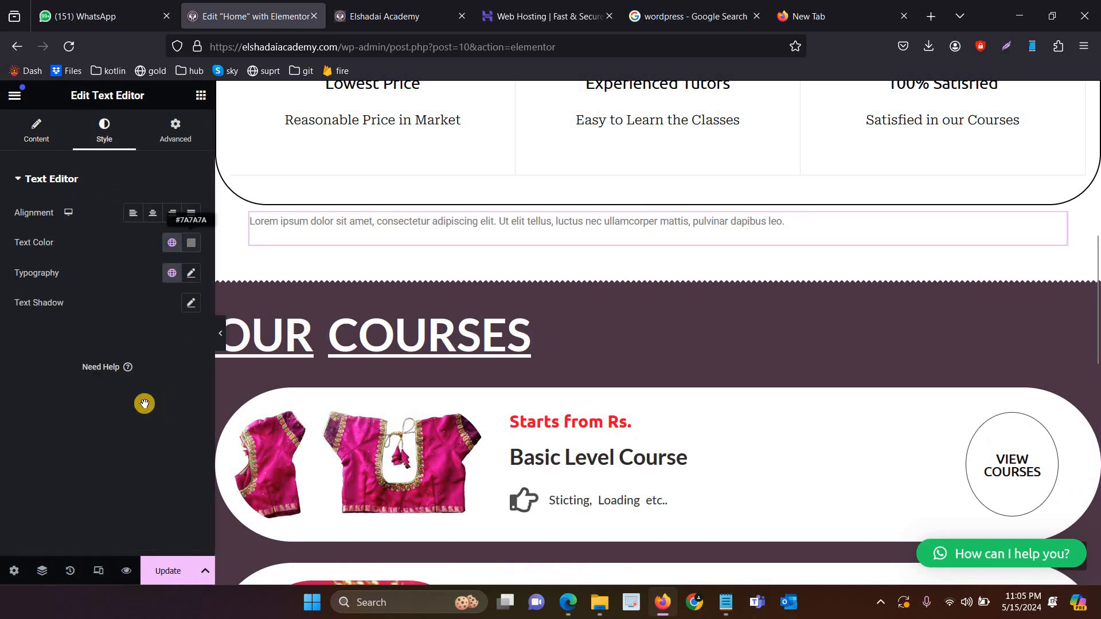
Color the Text Editor widget's placeholder text black and center it.
{"action": "left_click", "coordinate": [191, 243]}
{"action": "left_click", "coordinate": [115, 399]}
{"action": "left_click", "coordinate": [191, 212]}
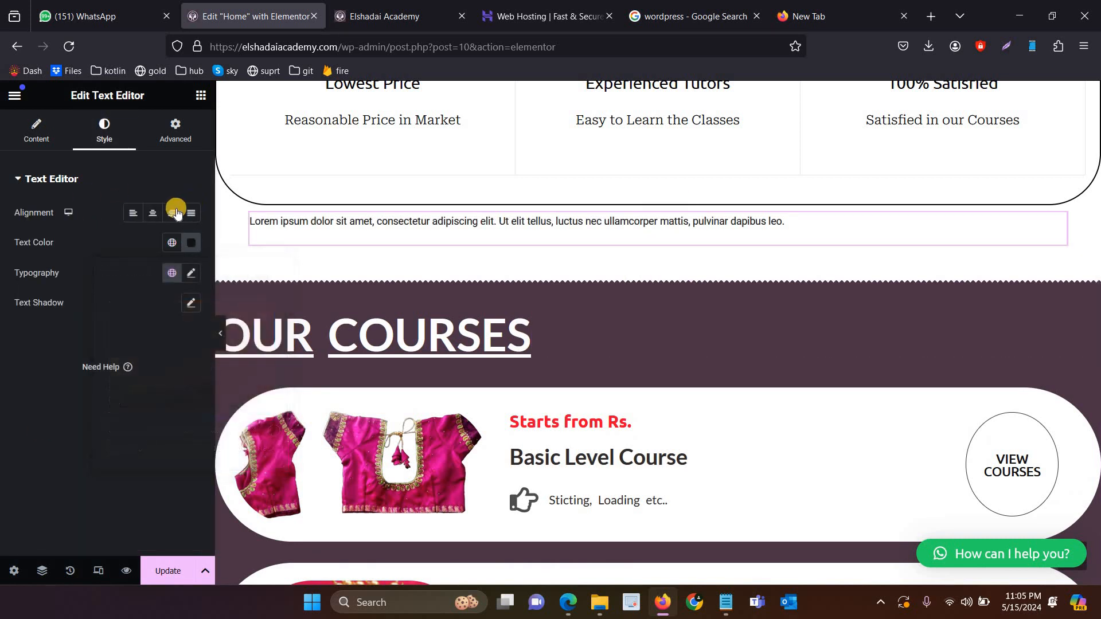
{"action": "left_click", "coordinate": [157, 213]}
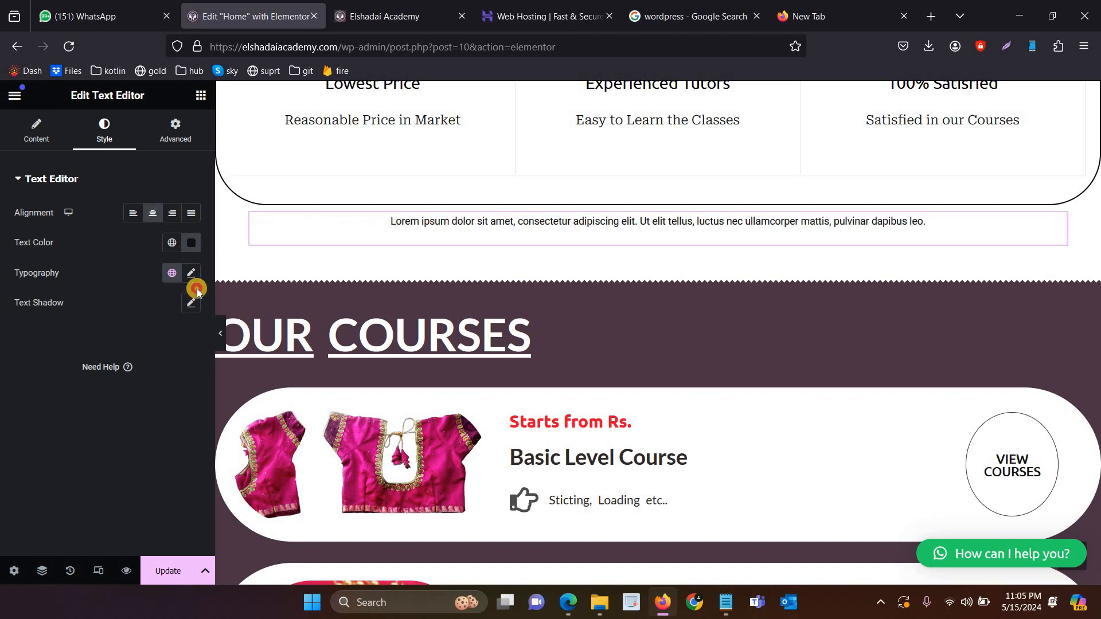
Set the Text Editor widget's typography to the Lato font family at 21 px.
{"action": "left_click", "coordinate": [179, 383]}
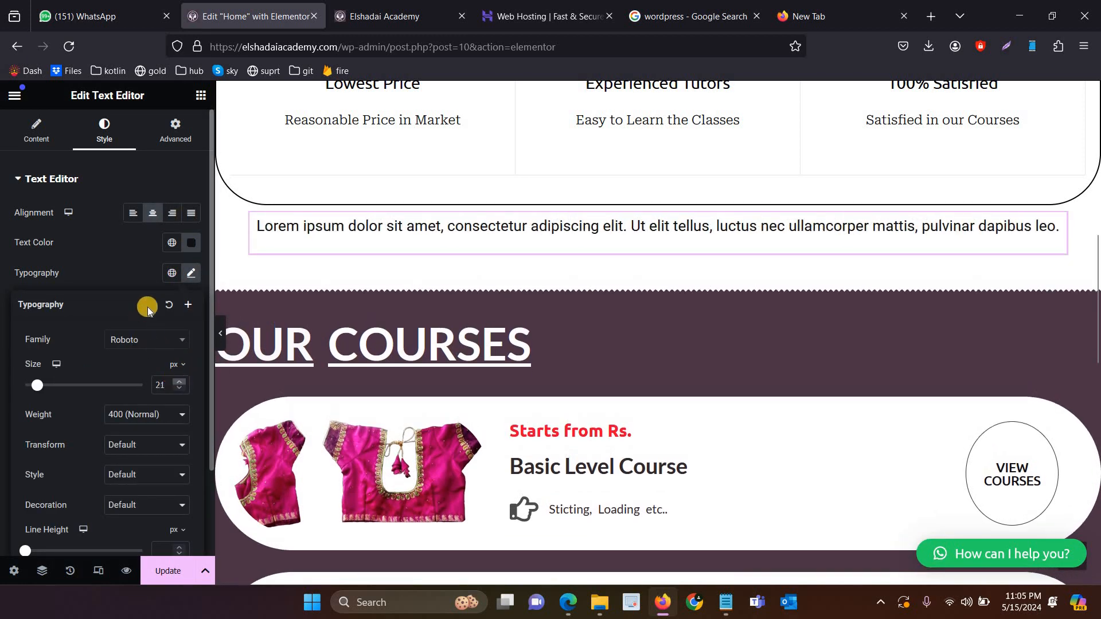
{"action": "left_click", "coordinate": [147, 346]}
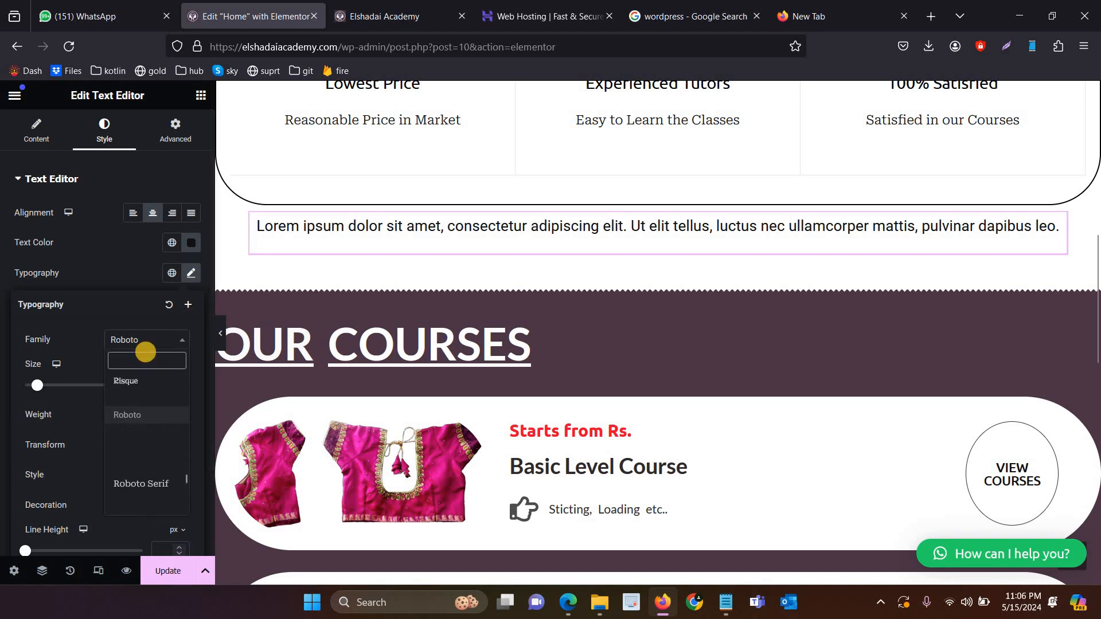
{"action": "type", "text": "lato"}
{"action": "left_click", "coordinate": [147, 392]}
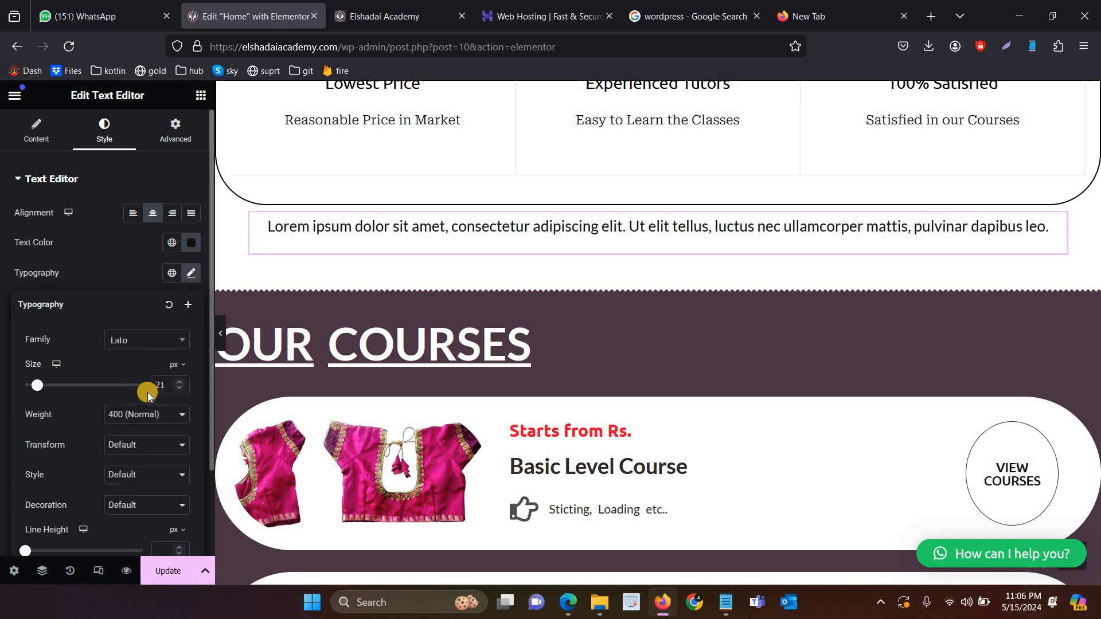
Replace the widget's placeholder text with a short greeting giving the presenter's name, and delete the widget's section.
{"action": "left_click", "coordinate": [52, 145]}
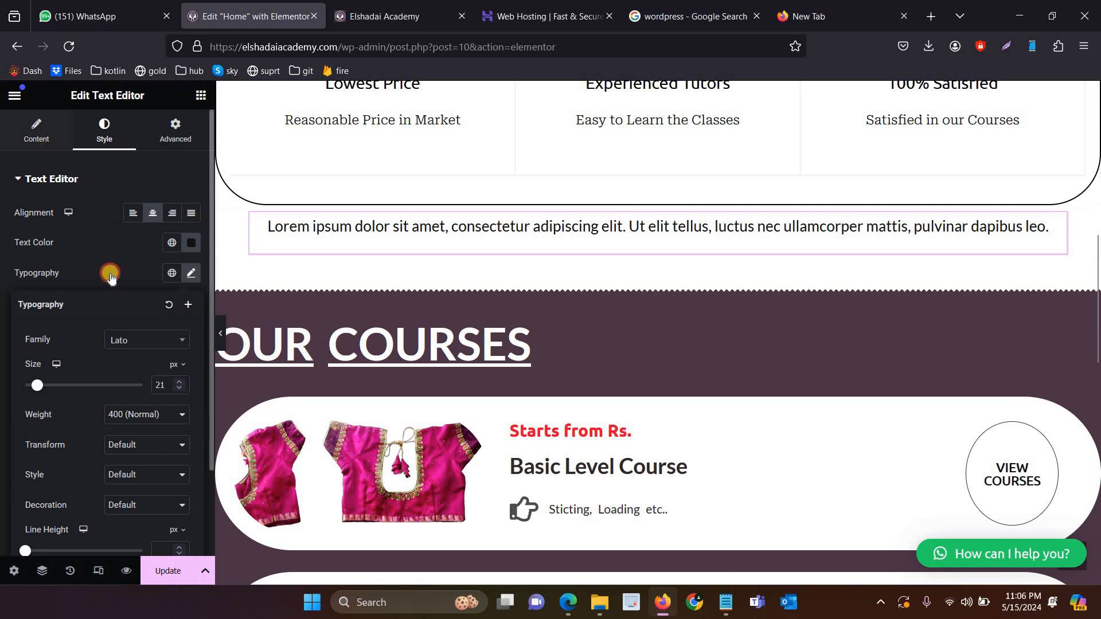
{"action": "triple_click", "coordinate": [114, 379]}
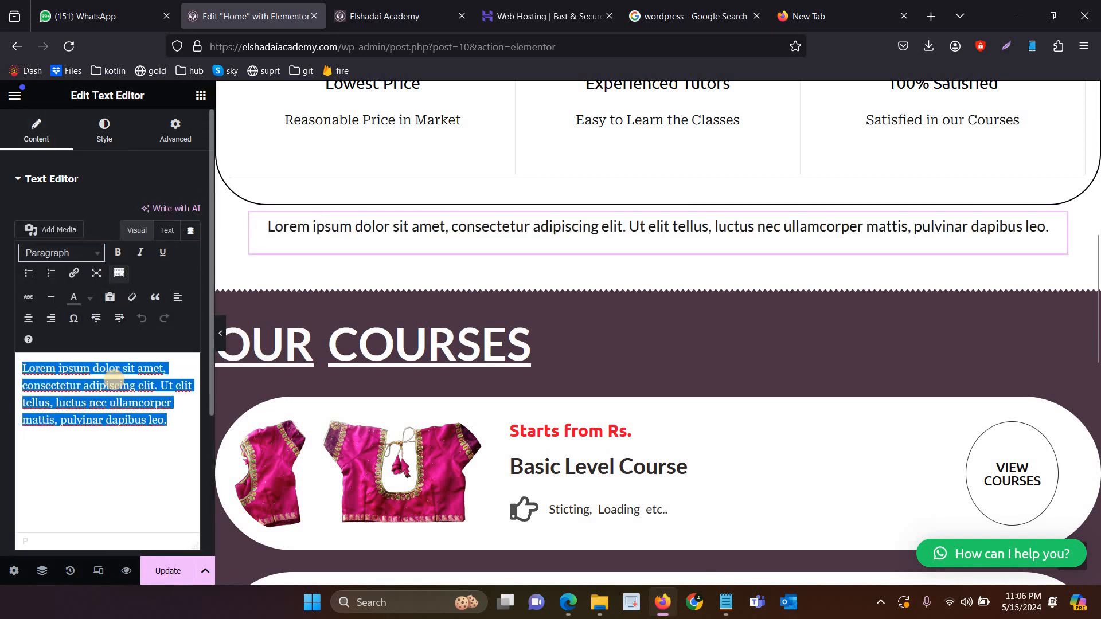
{"action": "type", "text": "Hi this is vetru"}
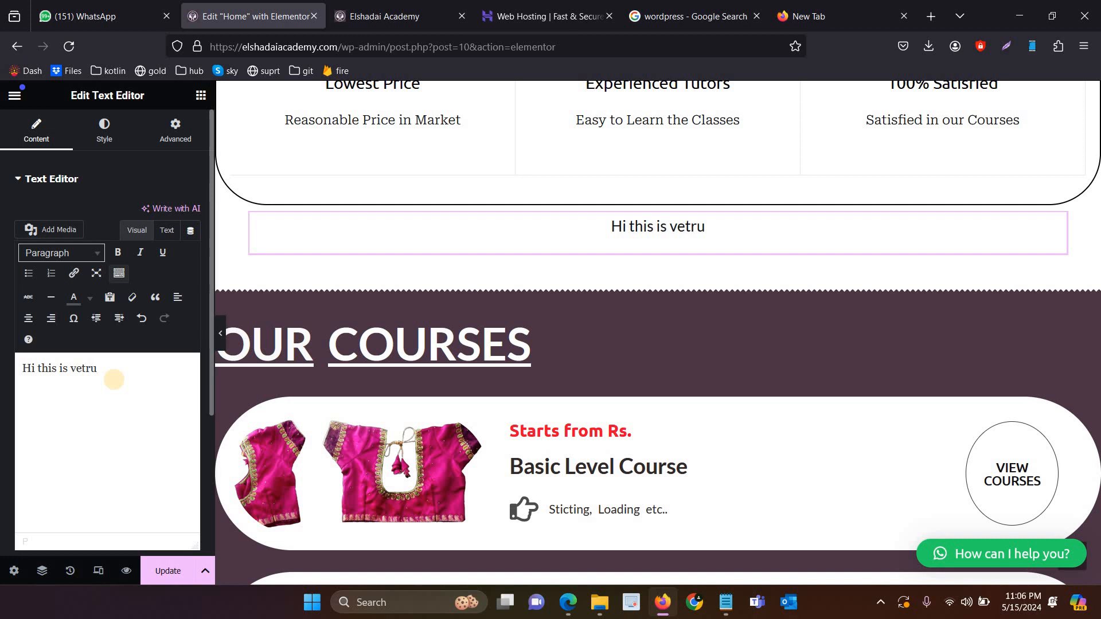
{"action": "key", "text": "BackSpace"}
{"action": "type", "text": "ui"}
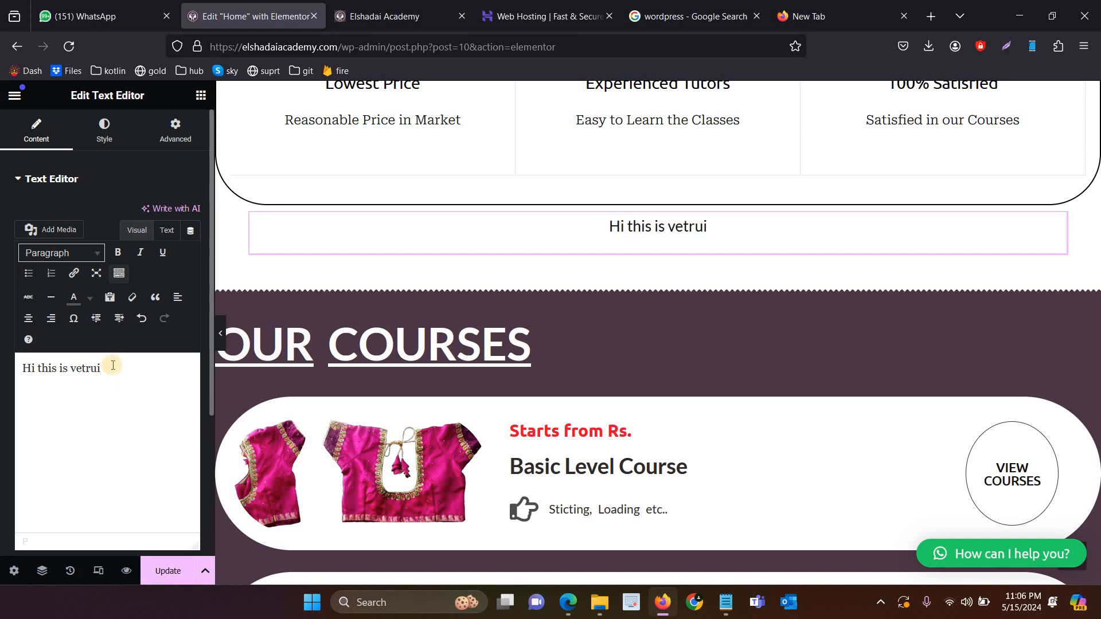
{"action": "key", "text": "BackSpace"}
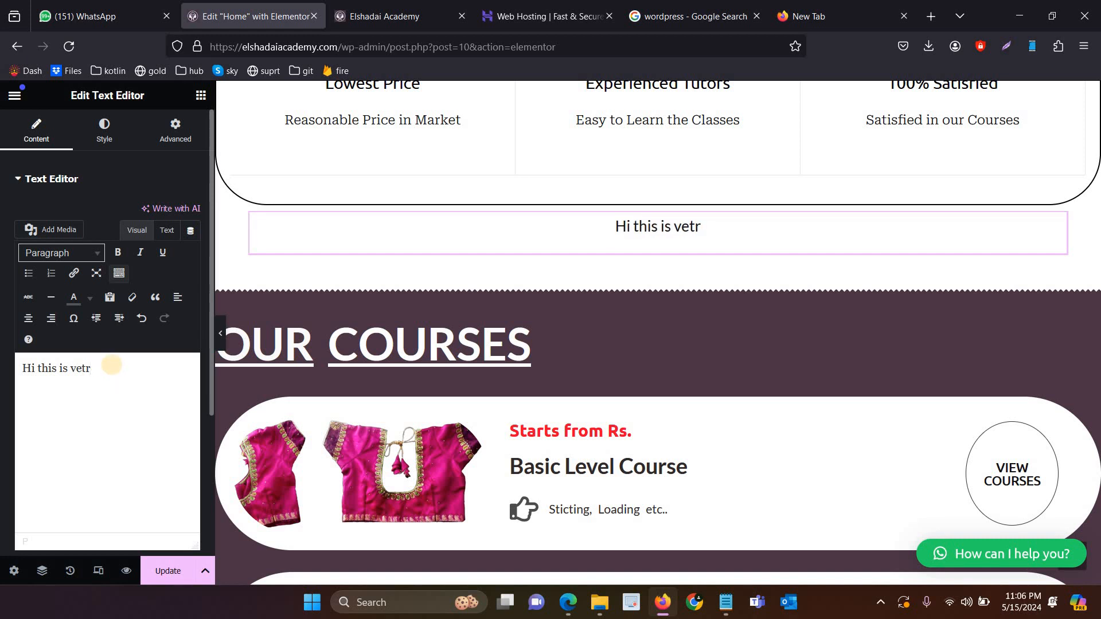
{"action": "type", "text": "i"}
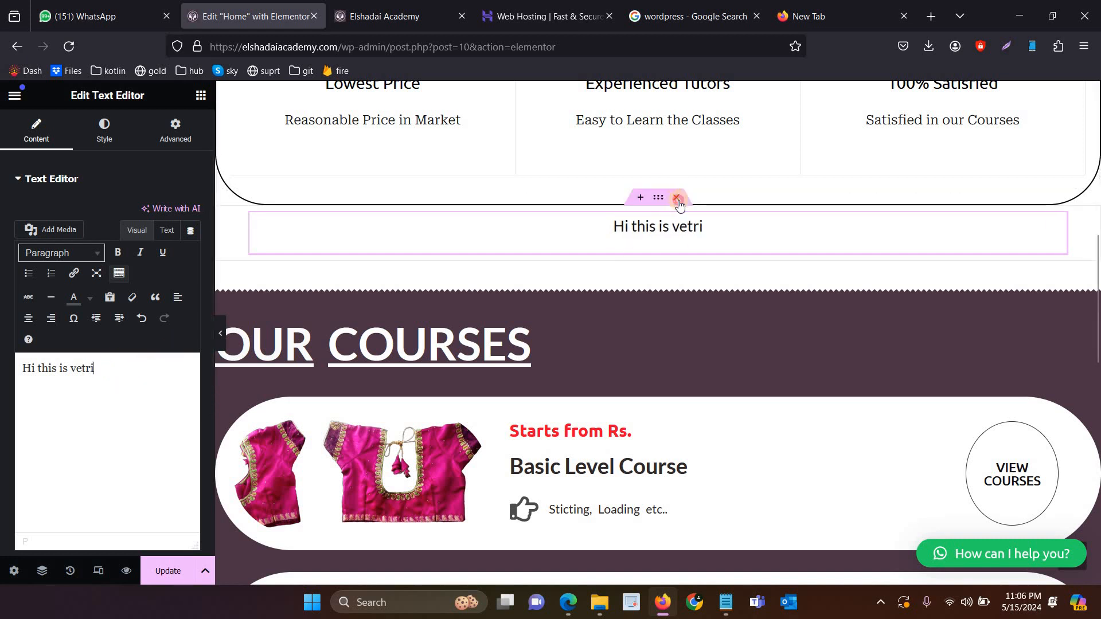
{"action": "left_click", "coordinate": [677, 199]}
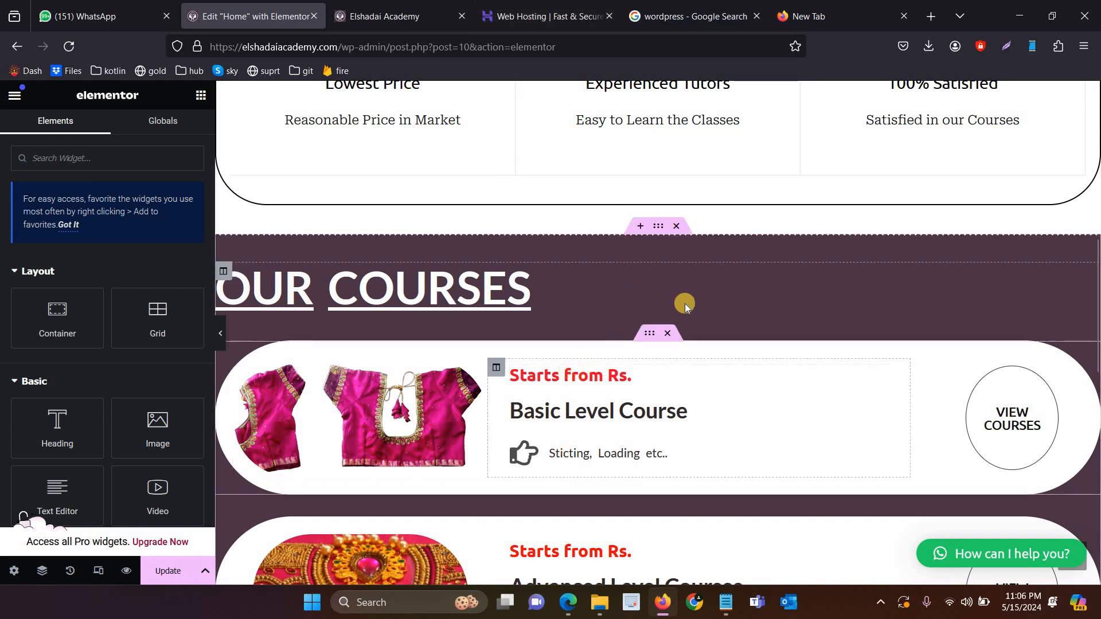
Try the Curve Asymmetrical and Waves Pattern types for the top shape divider of the "Welcome to Elshadai Academy" section.
{"action": "scroll", "coordinate": [686, 306], "scroll_direction": "up", "scroll_amount": 5}
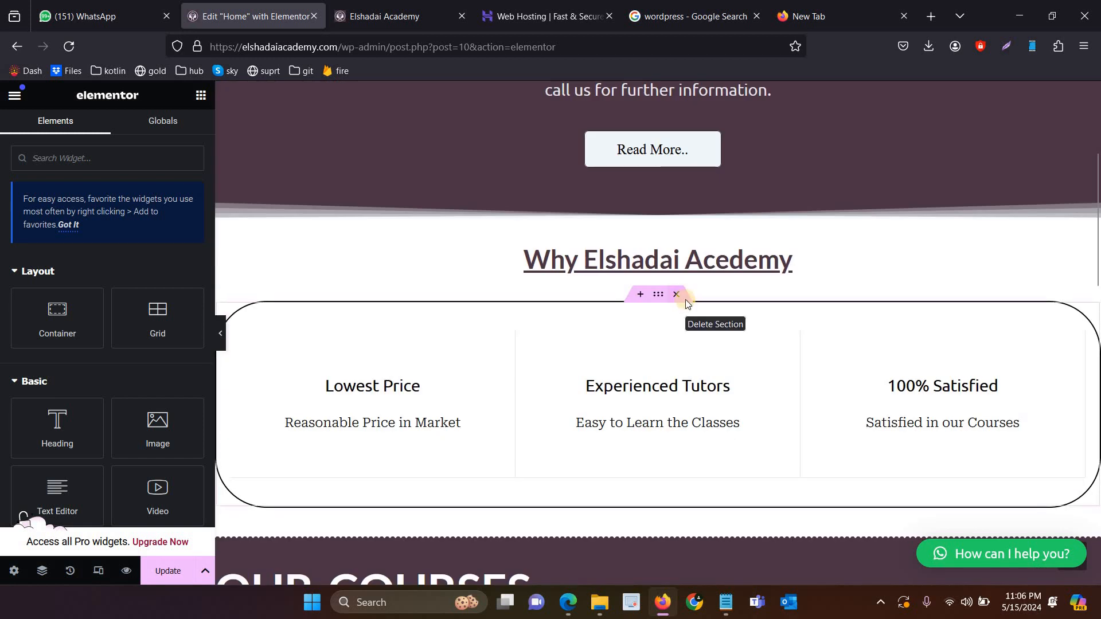
{"action": "scroll", "coordinate": [687, 302], "scroll_direction": "up", "scroll_amount": 4}
{"action": "left_click", "coordinate": [658, 150]}
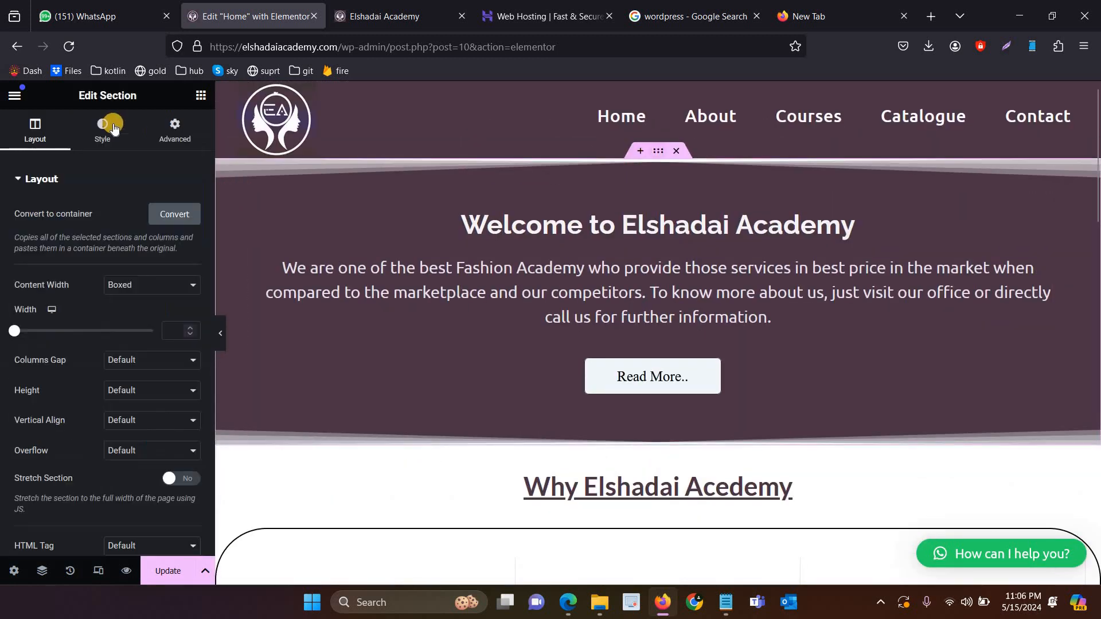
{"action": "left_click", "coordinate": [115, 128]}
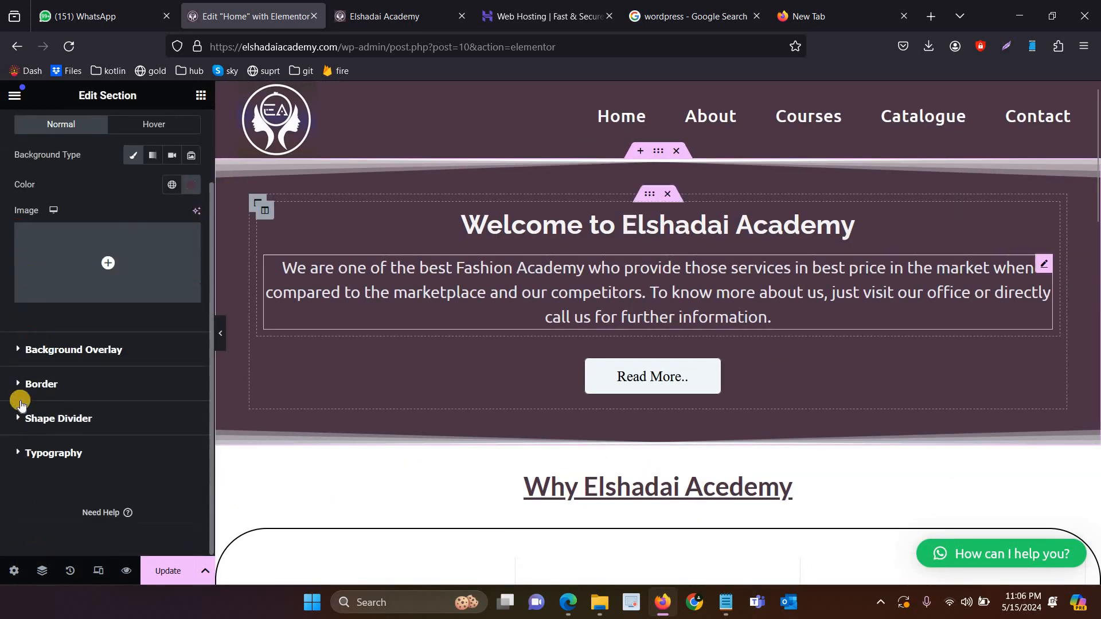
{"action": "left_click", "coordinate": [22, 414]}
{"action": "left_click", "coordinate": [158, 343]}
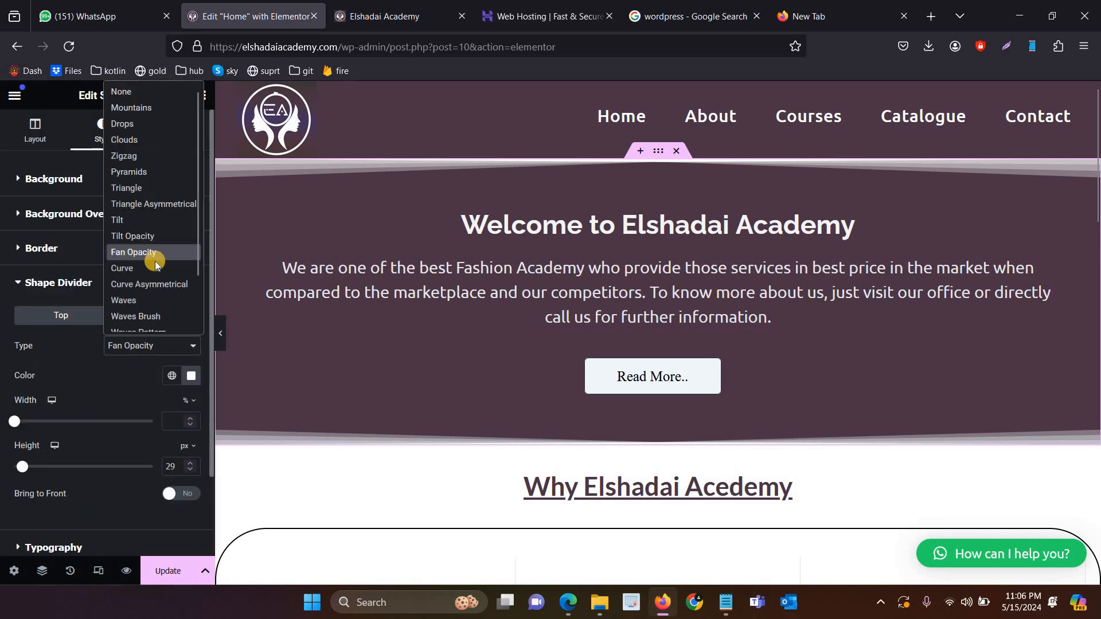
{"action": "scroll", "coordinate": [152, 256], "scroll_direction": "down", "scroll_amount": 1}
{"action": "left_click", "coordinate": [155, 273]}
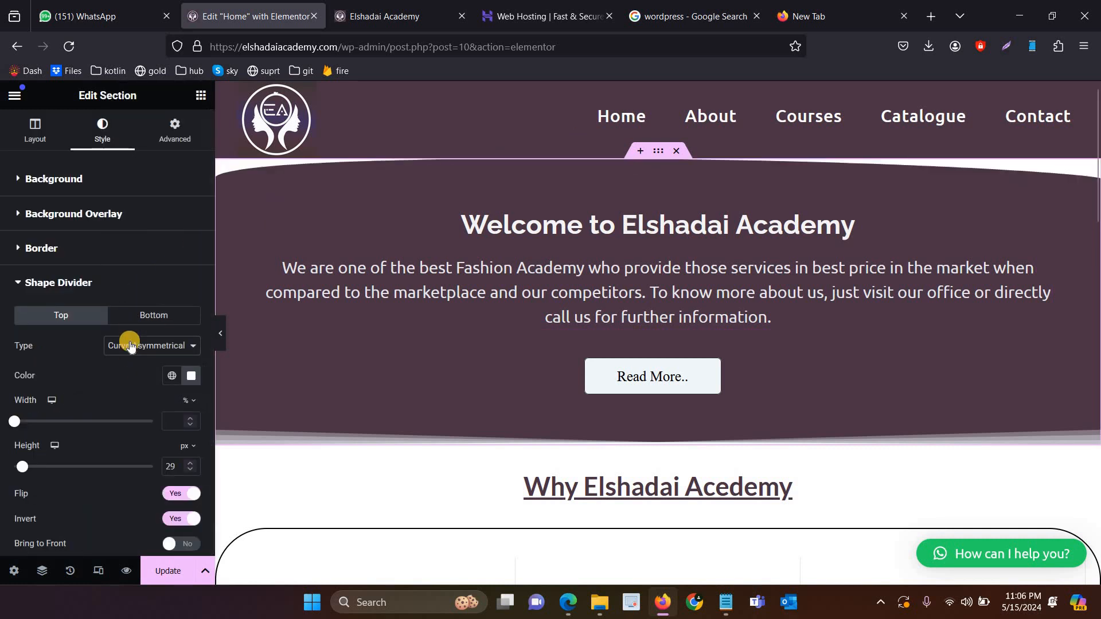
{"action": "left_click", "coordinate": [151, 346]}
{"action": "left_click", "coordinate": [152, 324]}
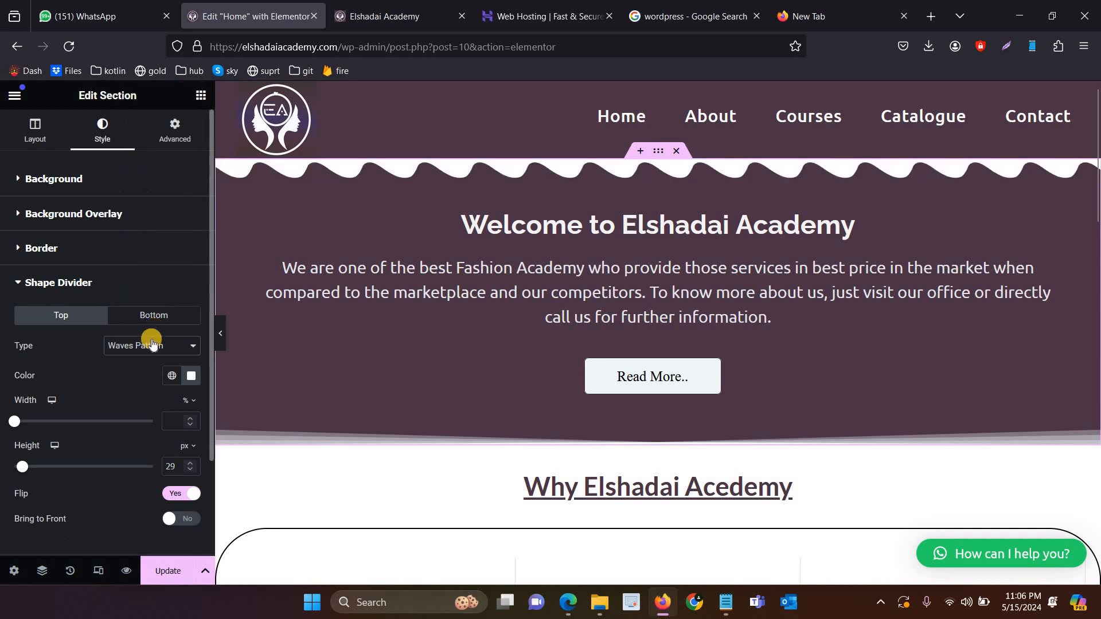
Restore the welcome section's top shape divider type to Fan Opacity.
{"action": "left_click", "coordinate": [144, 346]}
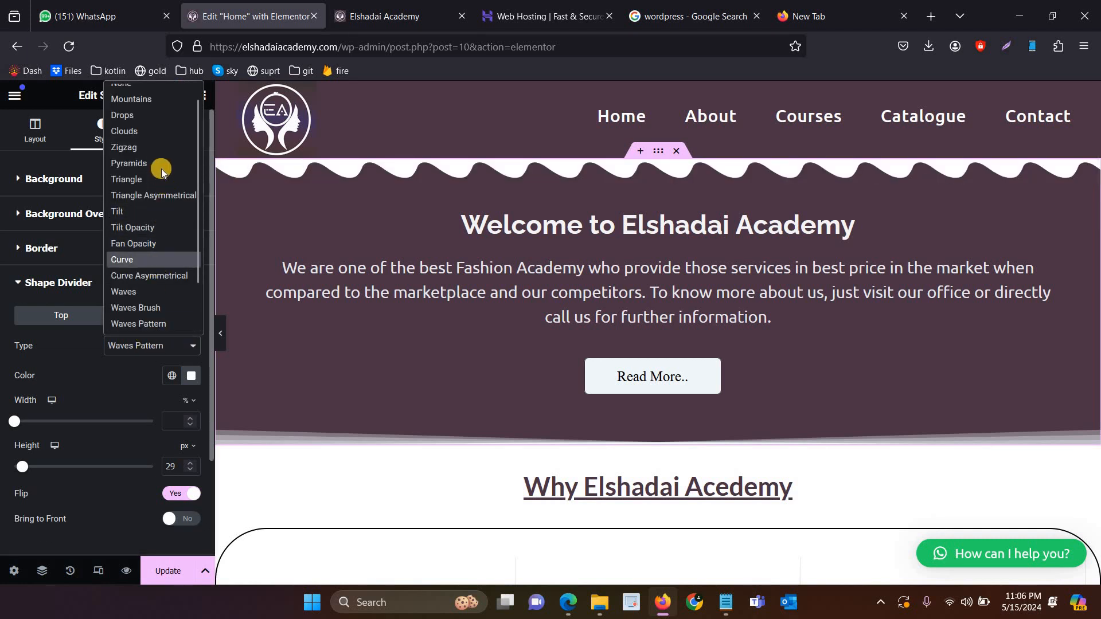
{"action": "scroll", "coordinate": [153, 296], "scroll_direction": "up", "scroll_amount": 1}
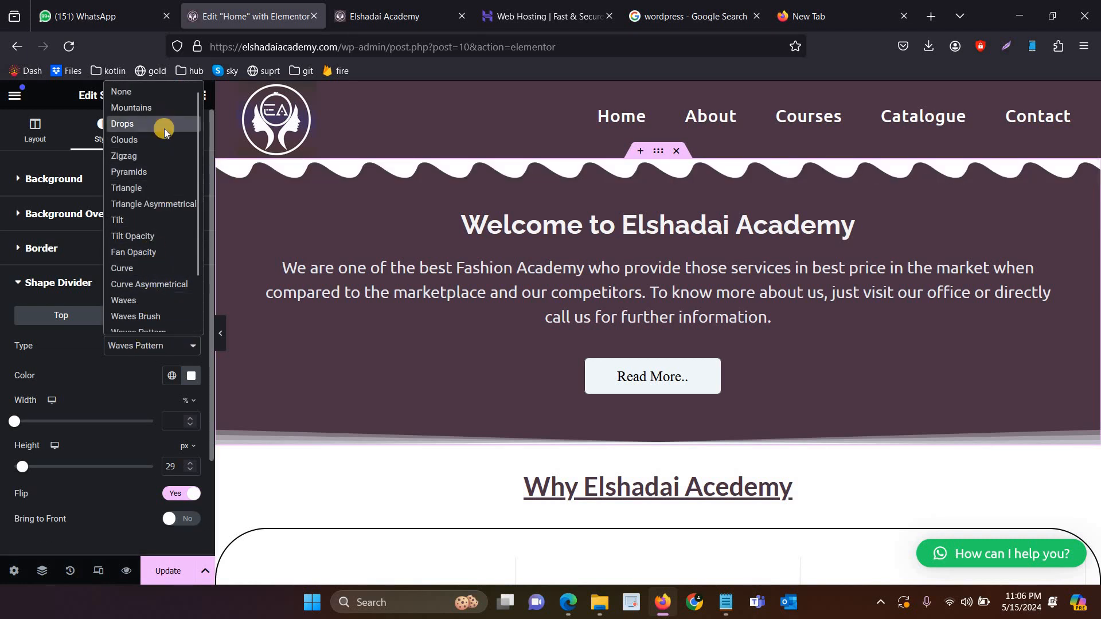
{"action": "scroll", "coordinate": [165, 261], "scroll_direction": "down", "scroll_amount": 2}
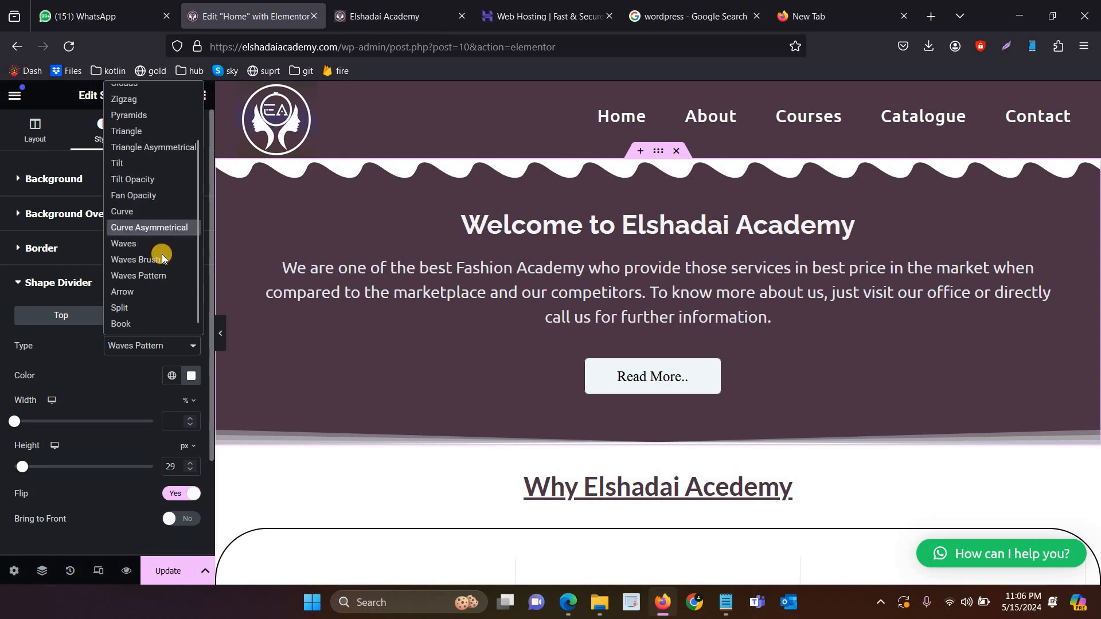
{"action": "scroll", "coordinate": [164, 257], "scroll_direction": "up", "scroll_amount": 2}
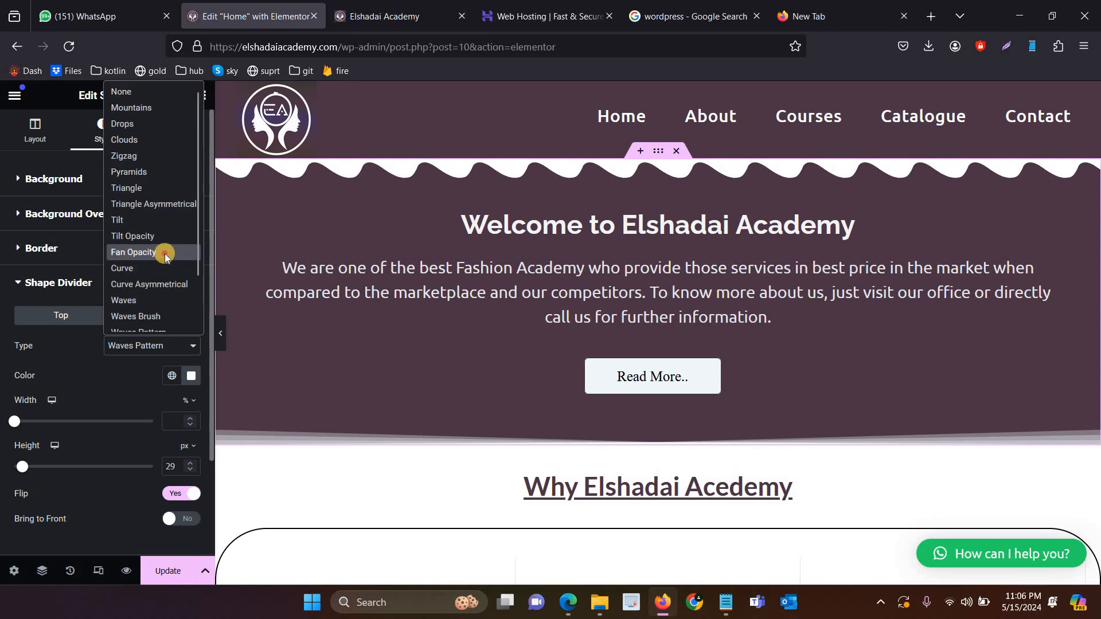
{"action": "left_click", "coordinate": [167, 253]}
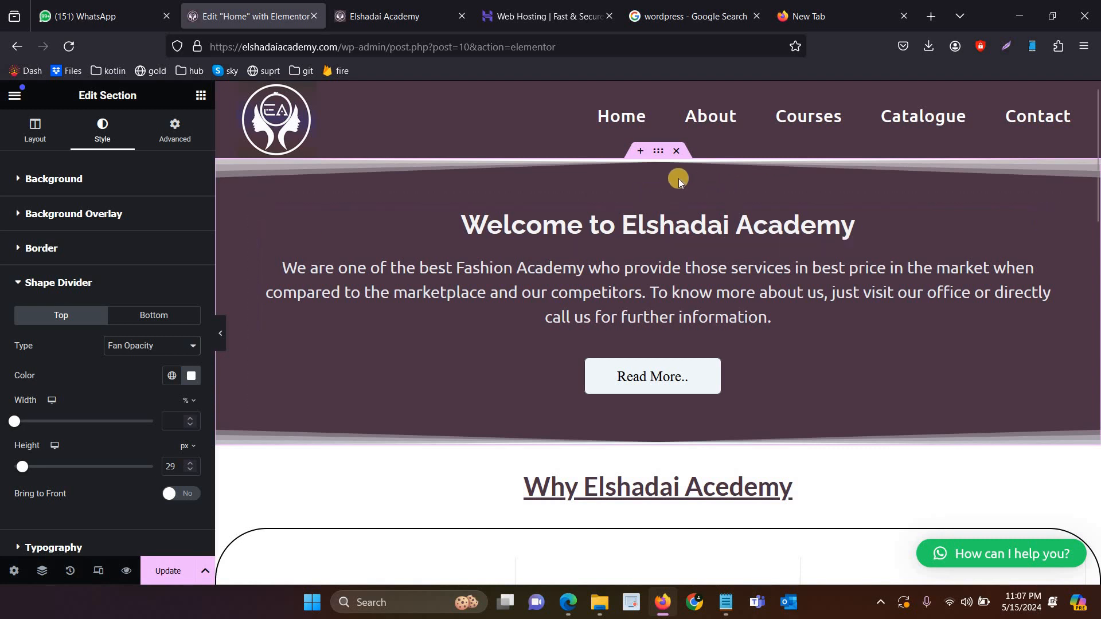
{"action": "left_click", "coordinate": [390, 16]}
{"action": "left_click", "coordinate": [304, 16]}
{"action": "left_click_drag", "start_coordinate": [390, 46], "coordinate": [634, 40]}
{"action": "key", "text": "BackSpace"}
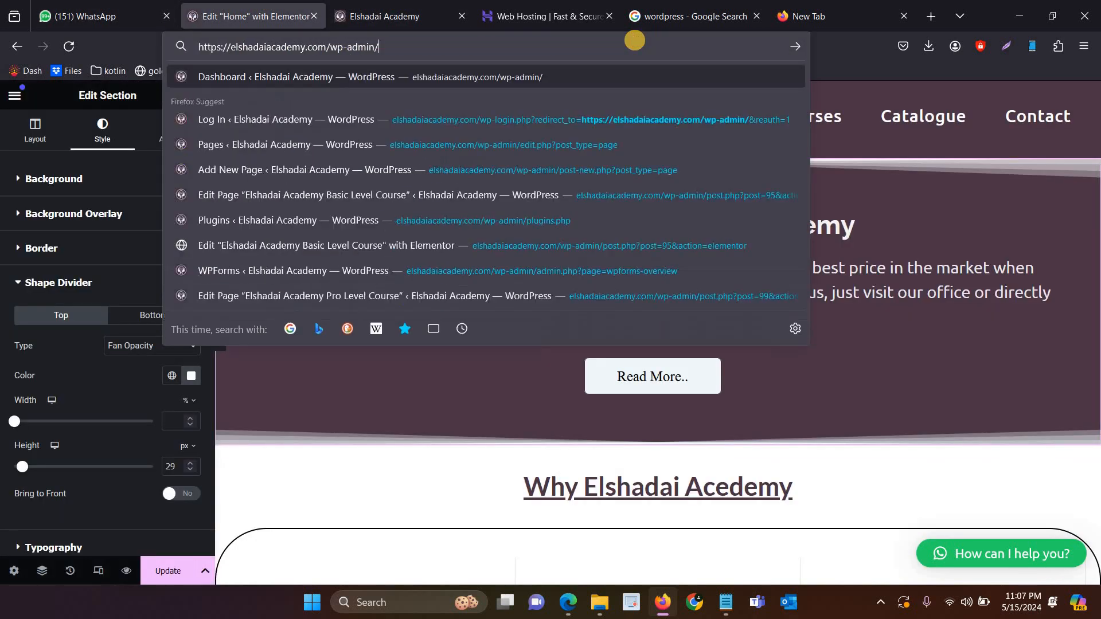
{"action": "key", "text": "Return"}
{"action": "key", "text": "Return"}
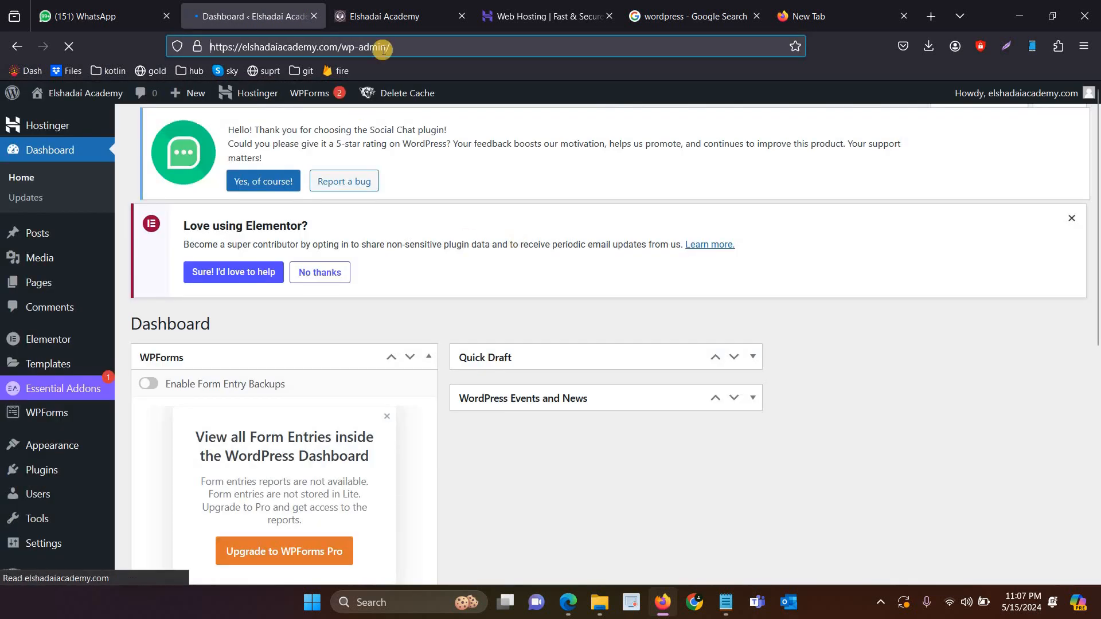
Reload the live home page to check the "Why Elshadai Acedemy" section, and return to the WordPress dashboard.
{"action": "left_click", "coordinate": [415, 14]}
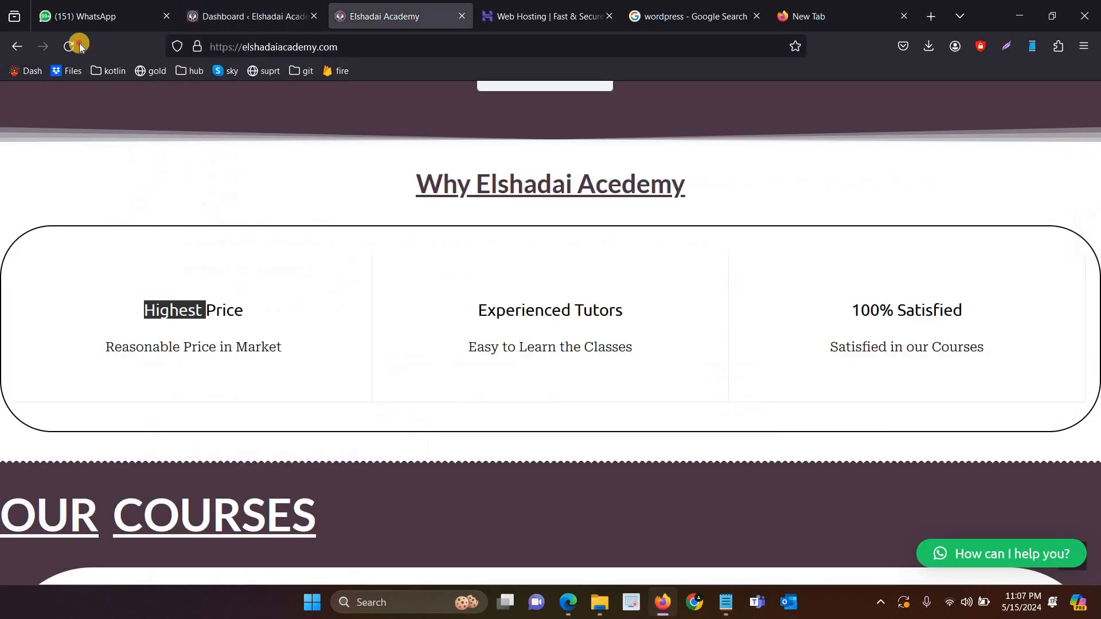
{"action": "left_click", "coordinate": [79, 46]}
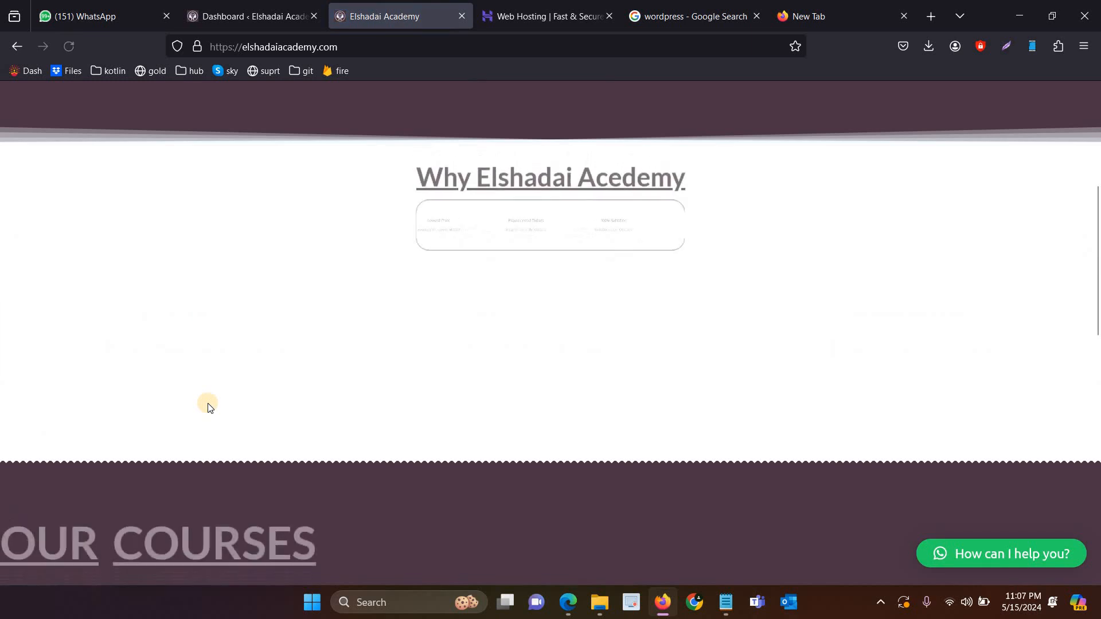
{"action": "left_click", "coordinate": [286, 13]}
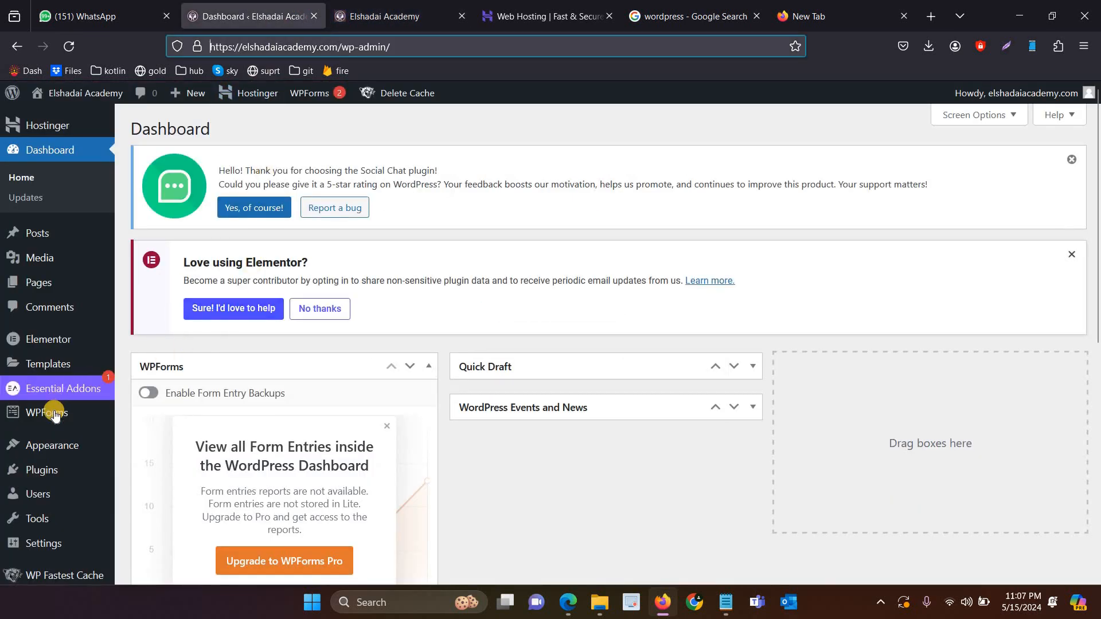
Open the Add Plugins page of the WordPress dashboard and view the available WPForms options.
{"action": "scroll", "coordinate": [52, 406], "scroll_direction": "down", "scroll_amount": 6}
{"action": "mouse_move", "coordinate": [86, 410]}
{"action": "left_click", "coordinate": [173, 432]}
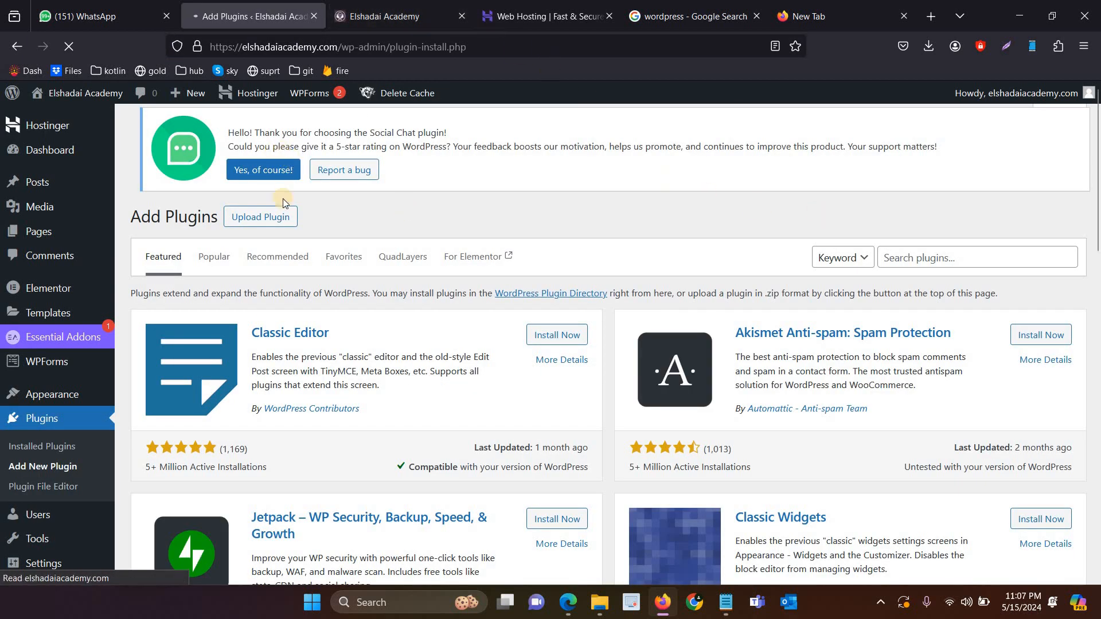
{"action": "mouse_move", "coordinate": [326, 93]}
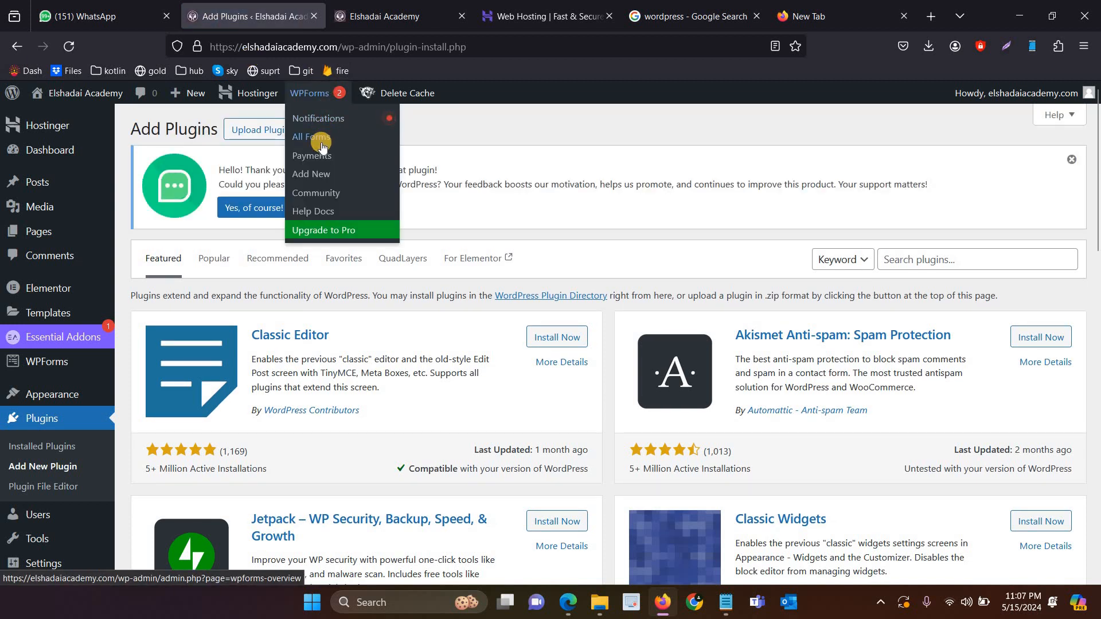
Review the live home page from its web address and welcome section down to the "Elshadai Academy Course Catalogue" heading.
{"action": "key", "text": "ctrl+Tab"}
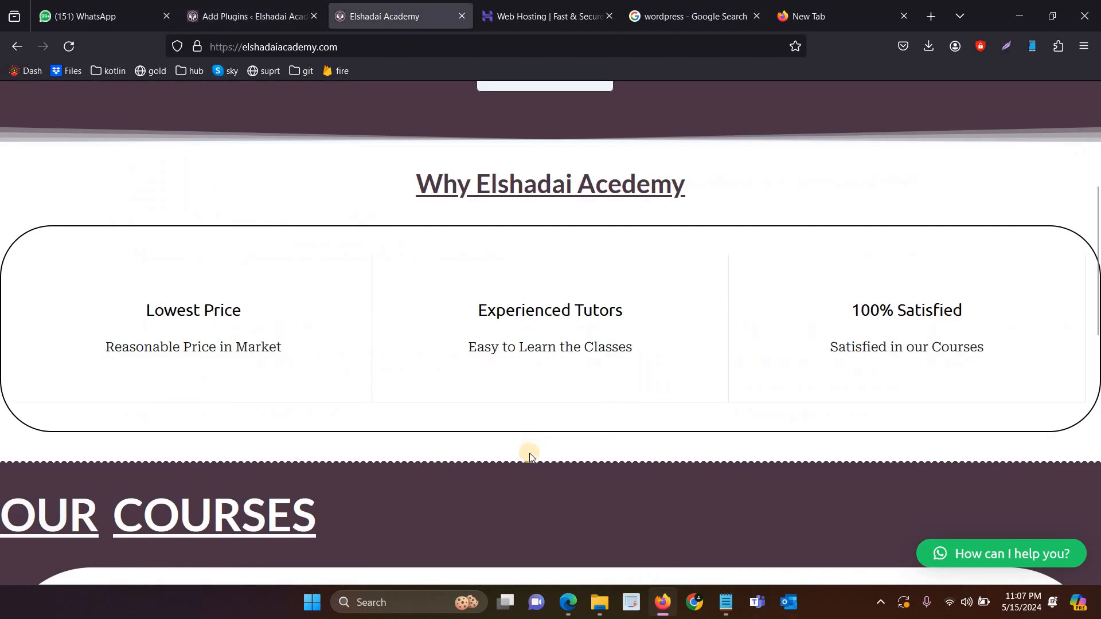
{"action": "scroll", "coordinate": [527, 458], "scroll_direction": "up", "scroll_amount": 5}
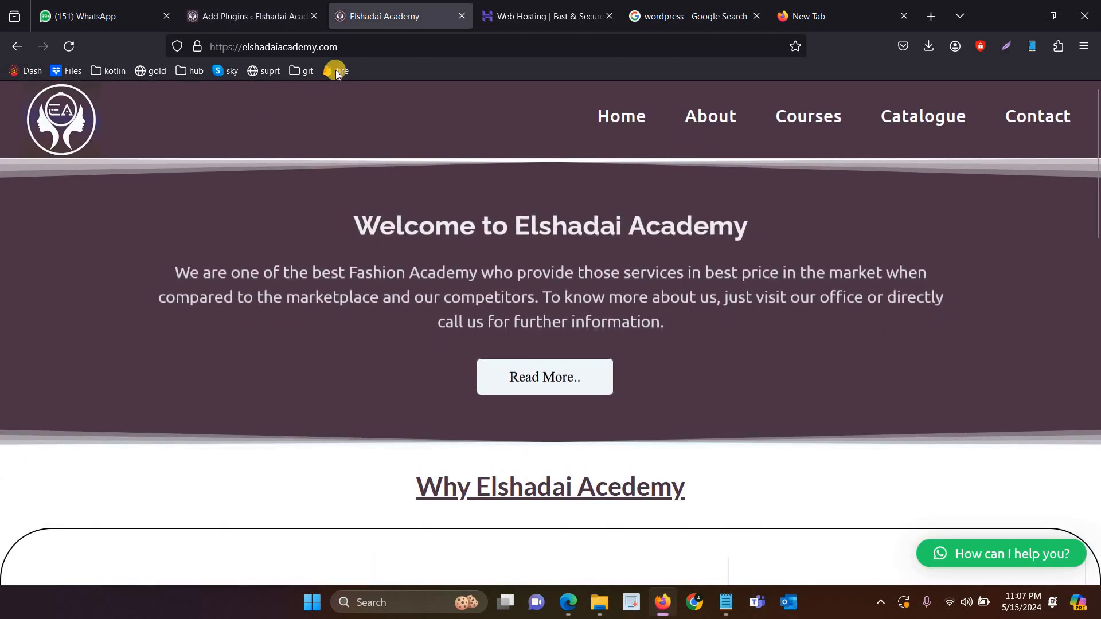
{"action": "left_click_drag", "start_coordinate": [376, 50], "coordinate": [248, 47]}
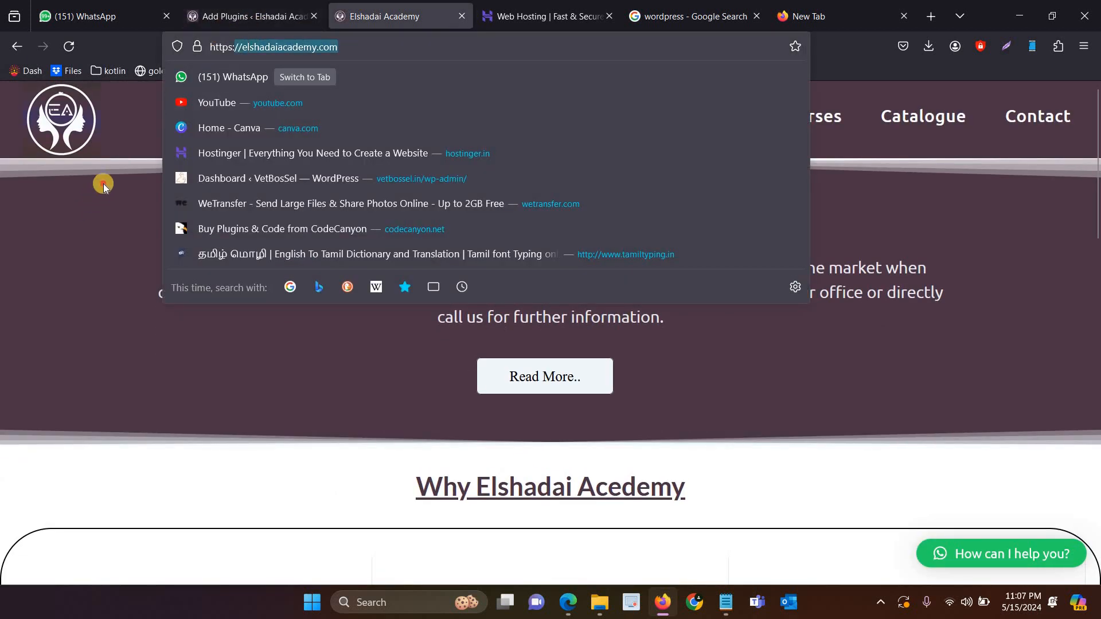
{"action": "left_click", "coordinate": [514, 238]}
{"action": "scroll", "coordinate": [514, 238], "scroll_direction": "down", "scroll_amount": 10}
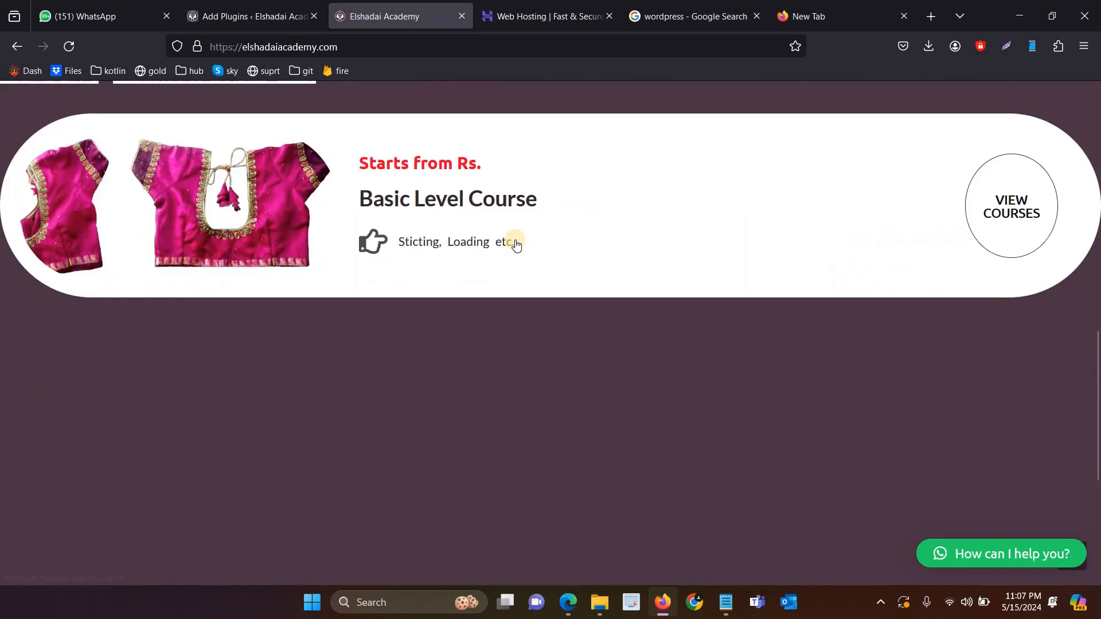
{"action": "scroll", "coordinate": [515, 240], "scroll_direction": "down", "scroll_amount": 8}
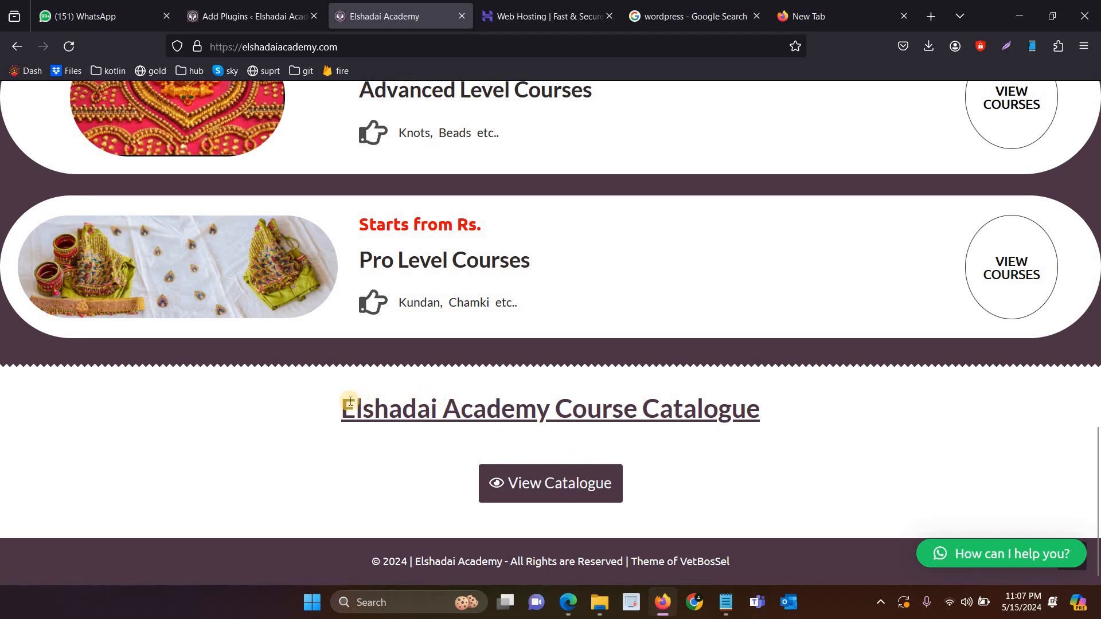
{"action": "left_click_drag", "start_coordinate": [344, 404], "coordinate": [769, 409]}
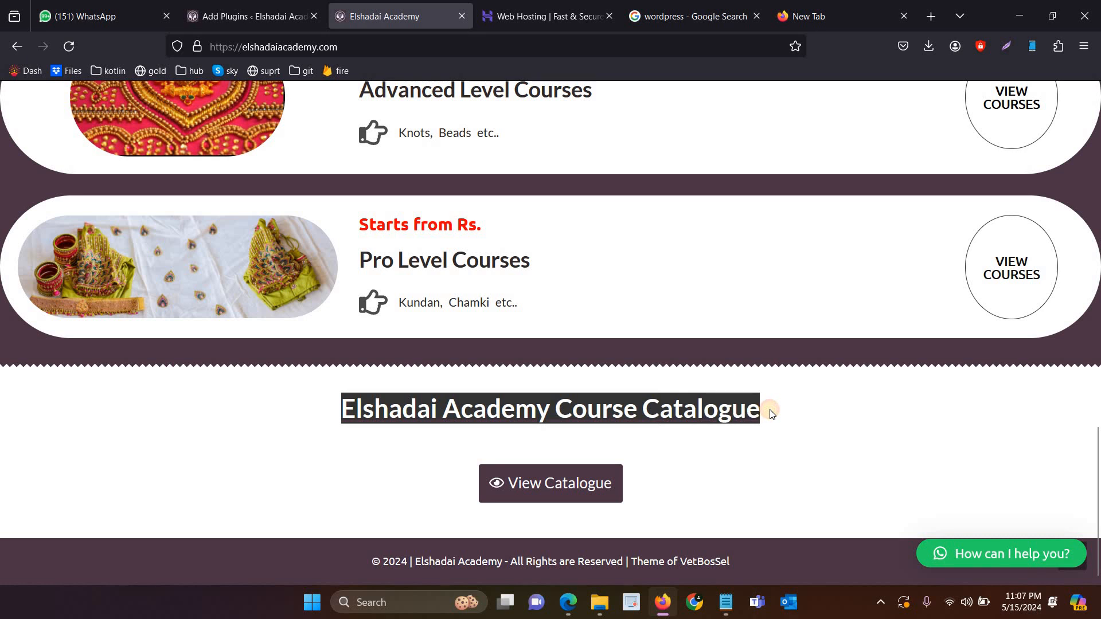